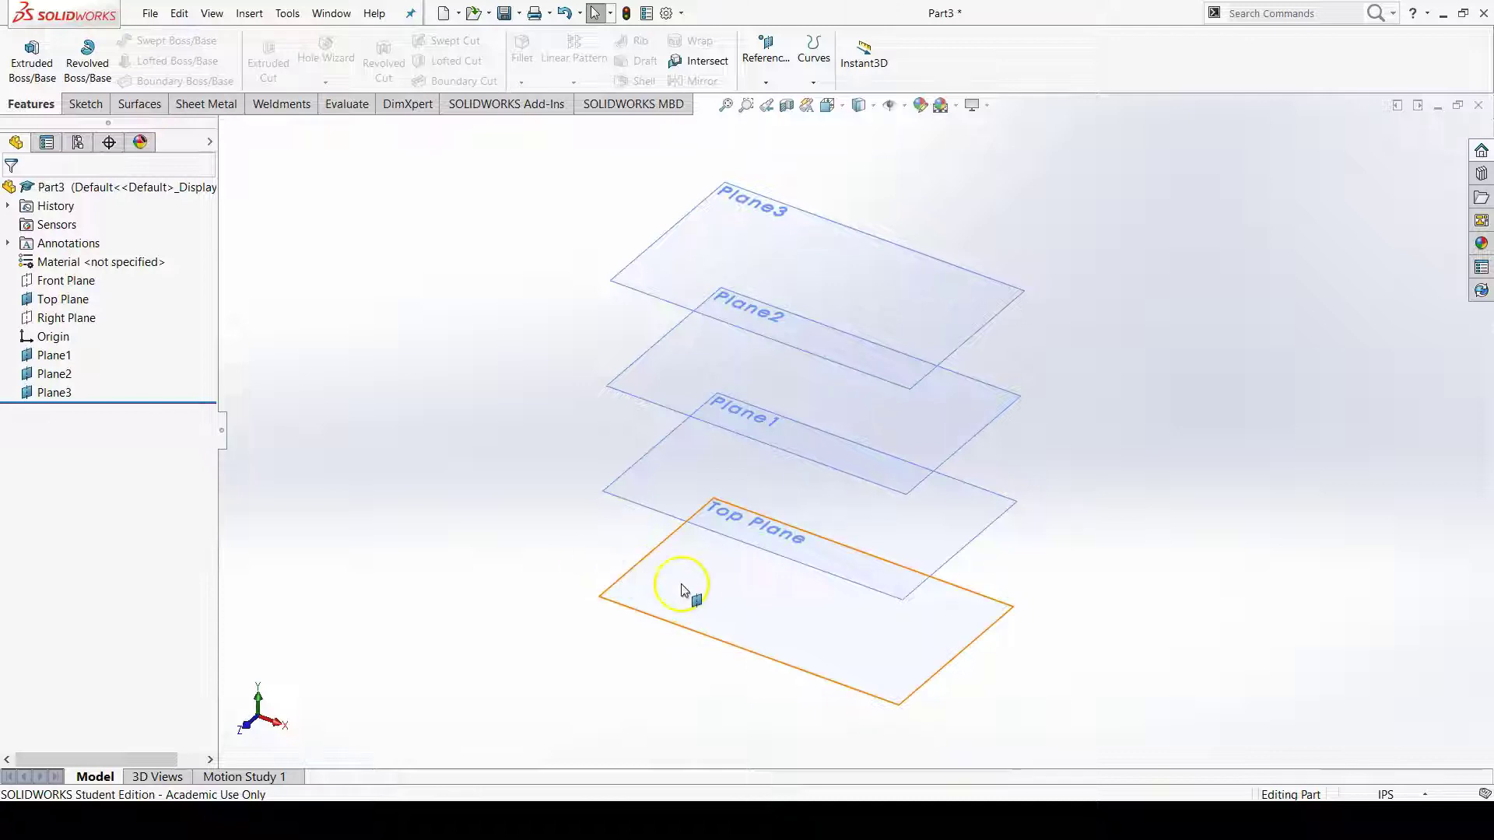
Open Sketch7 on the Top Plane from its right-click menu and zoom in
click(736, 604)
right_click(738, 606)
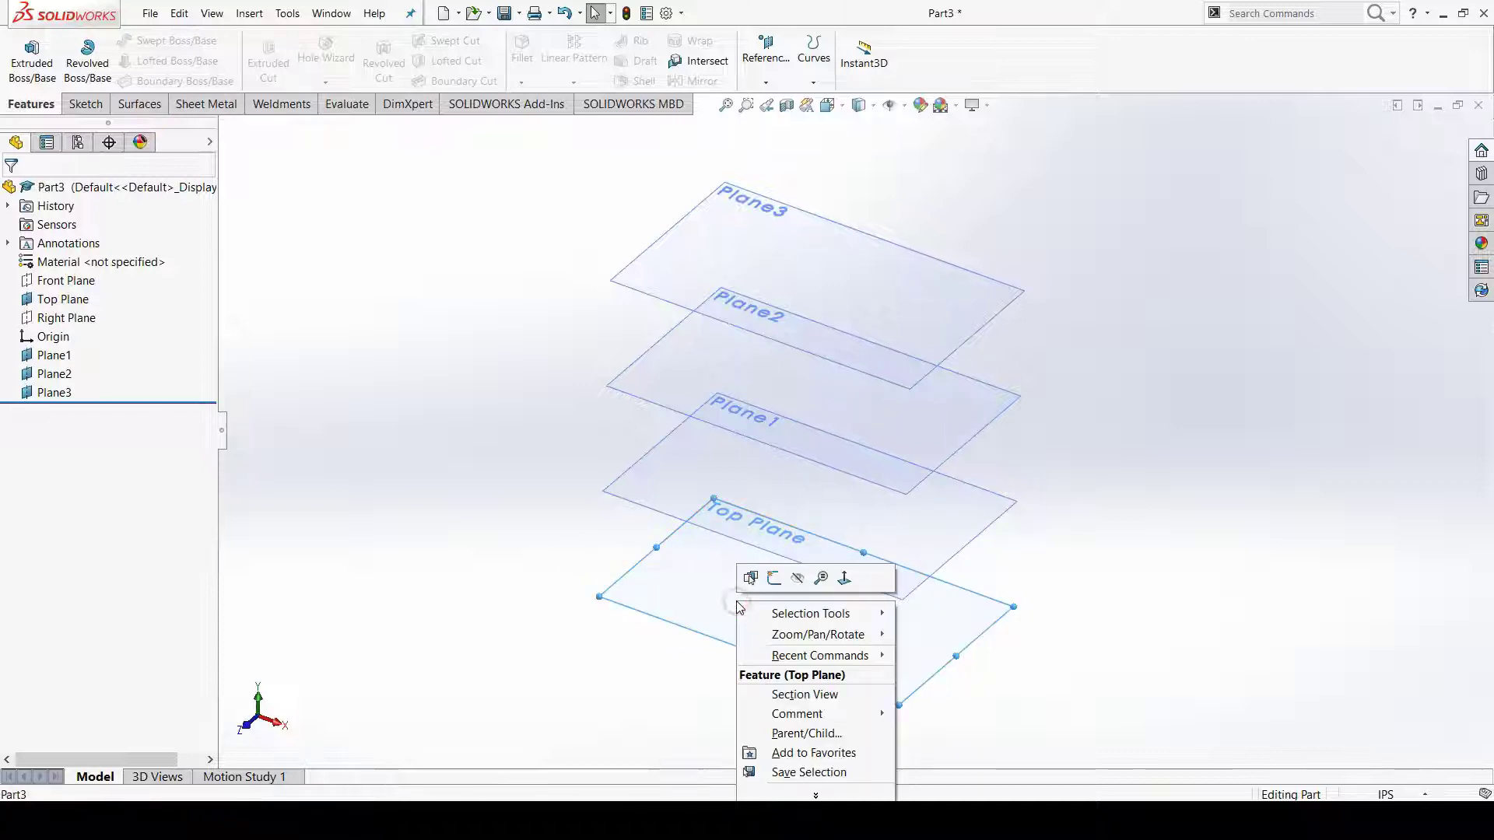
click(775, 580)
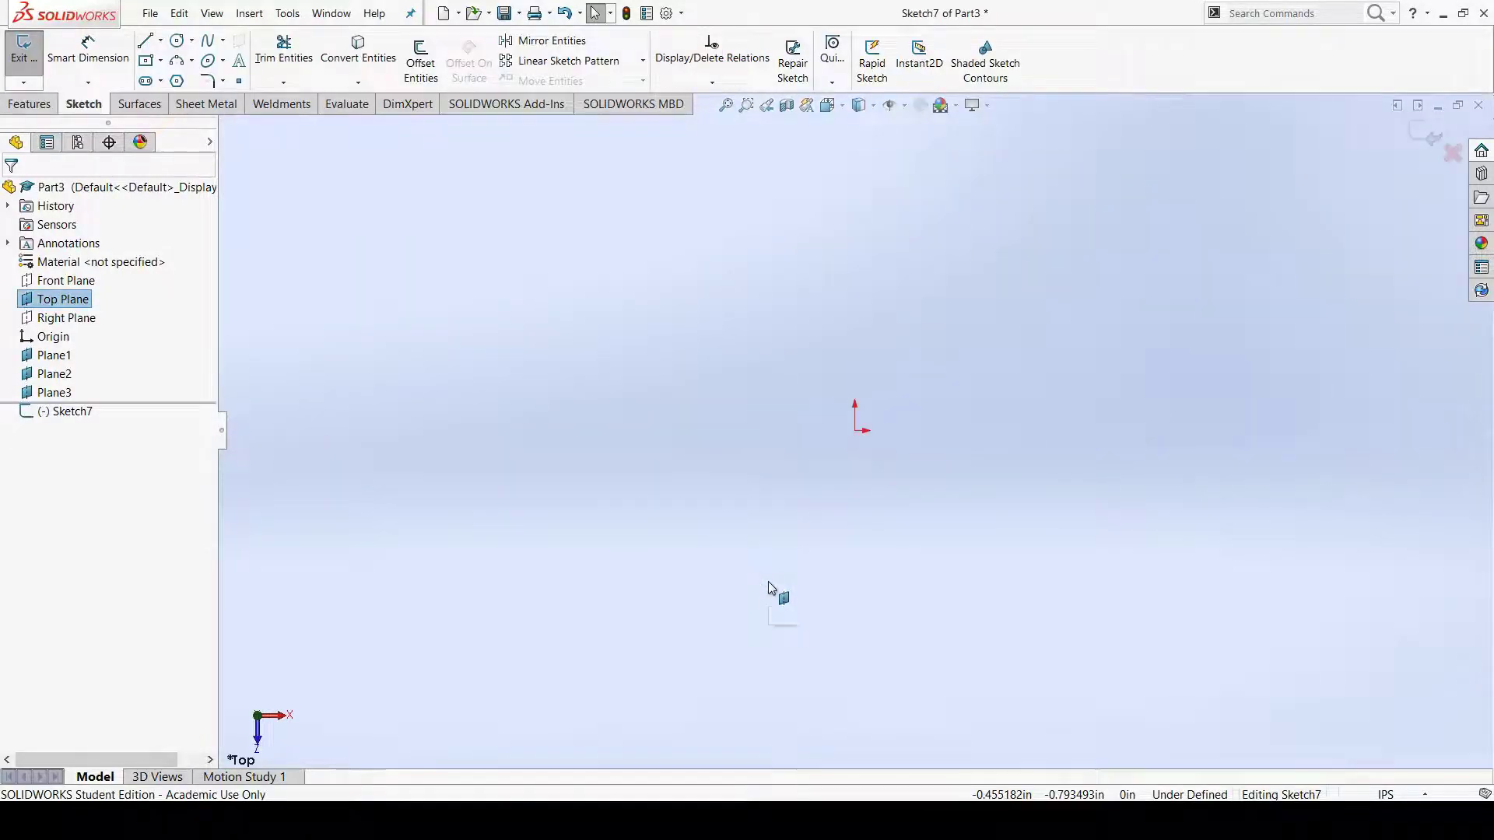
scroll(1044, 477, down, 5)
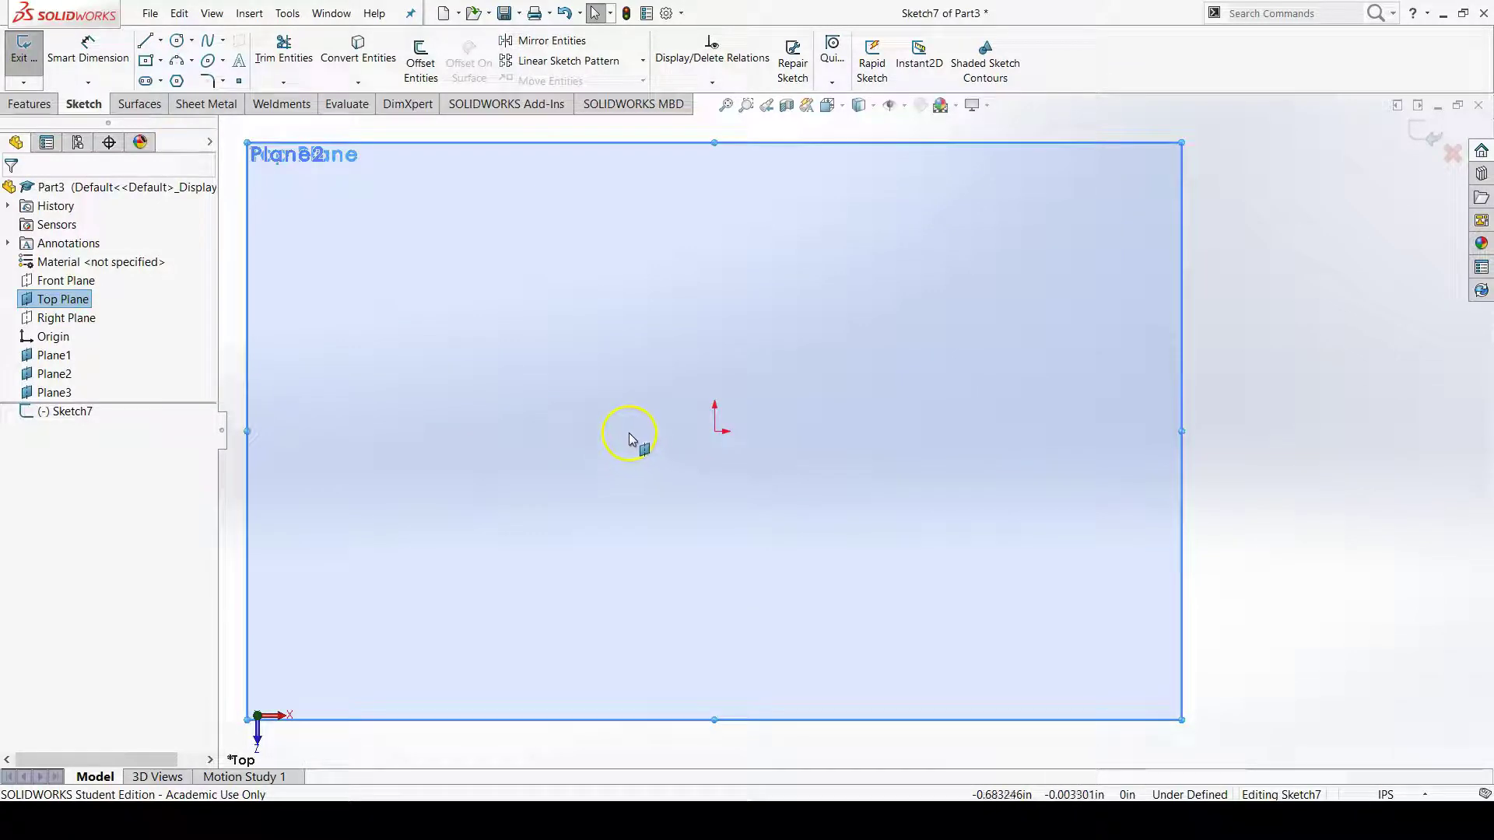
Draw a center rectangle from the origin, roughly 4.13 by 2.50 in
click(143, 61)
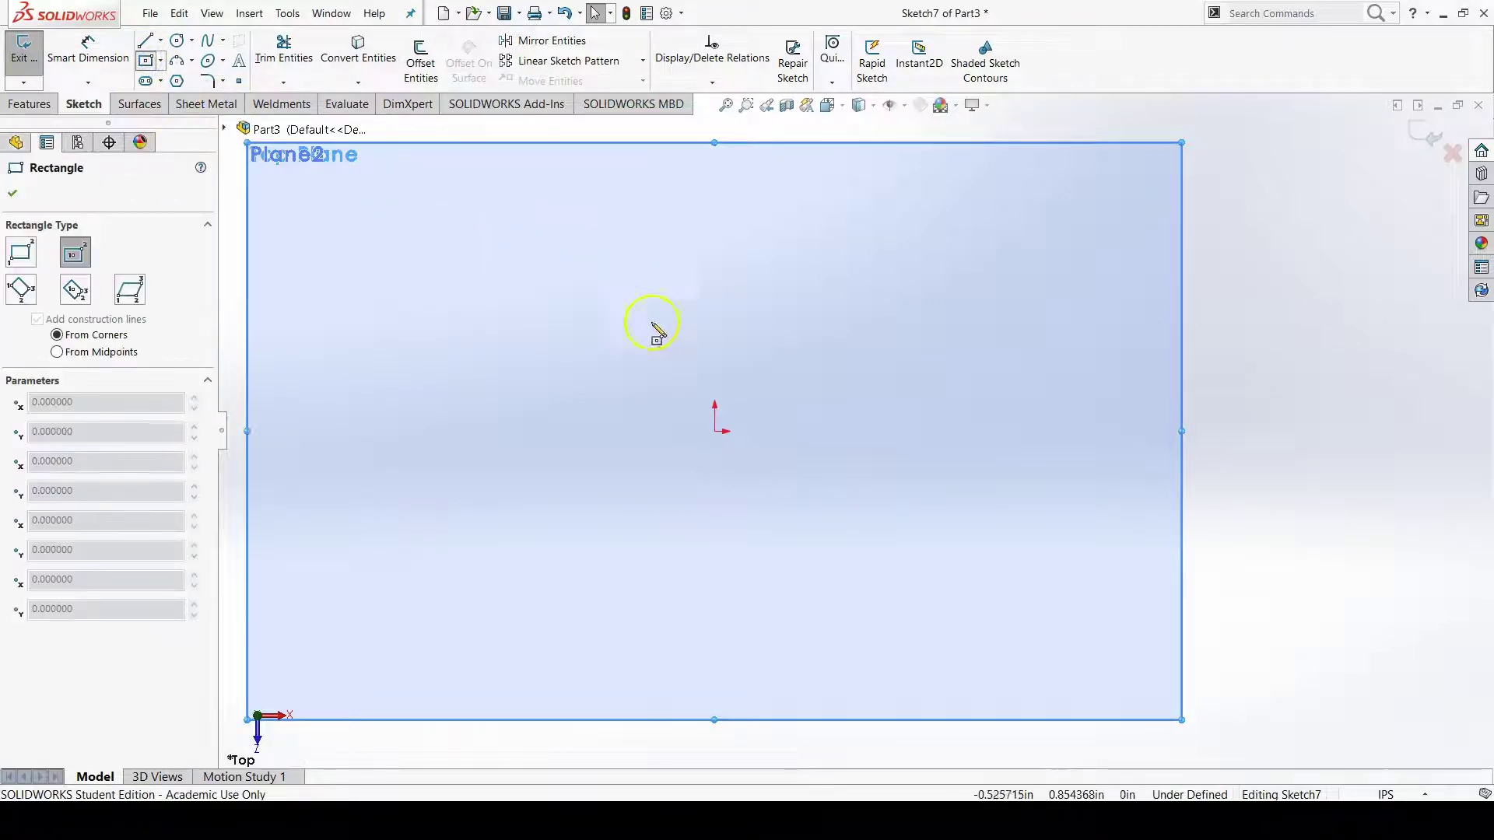
click(714, 430)
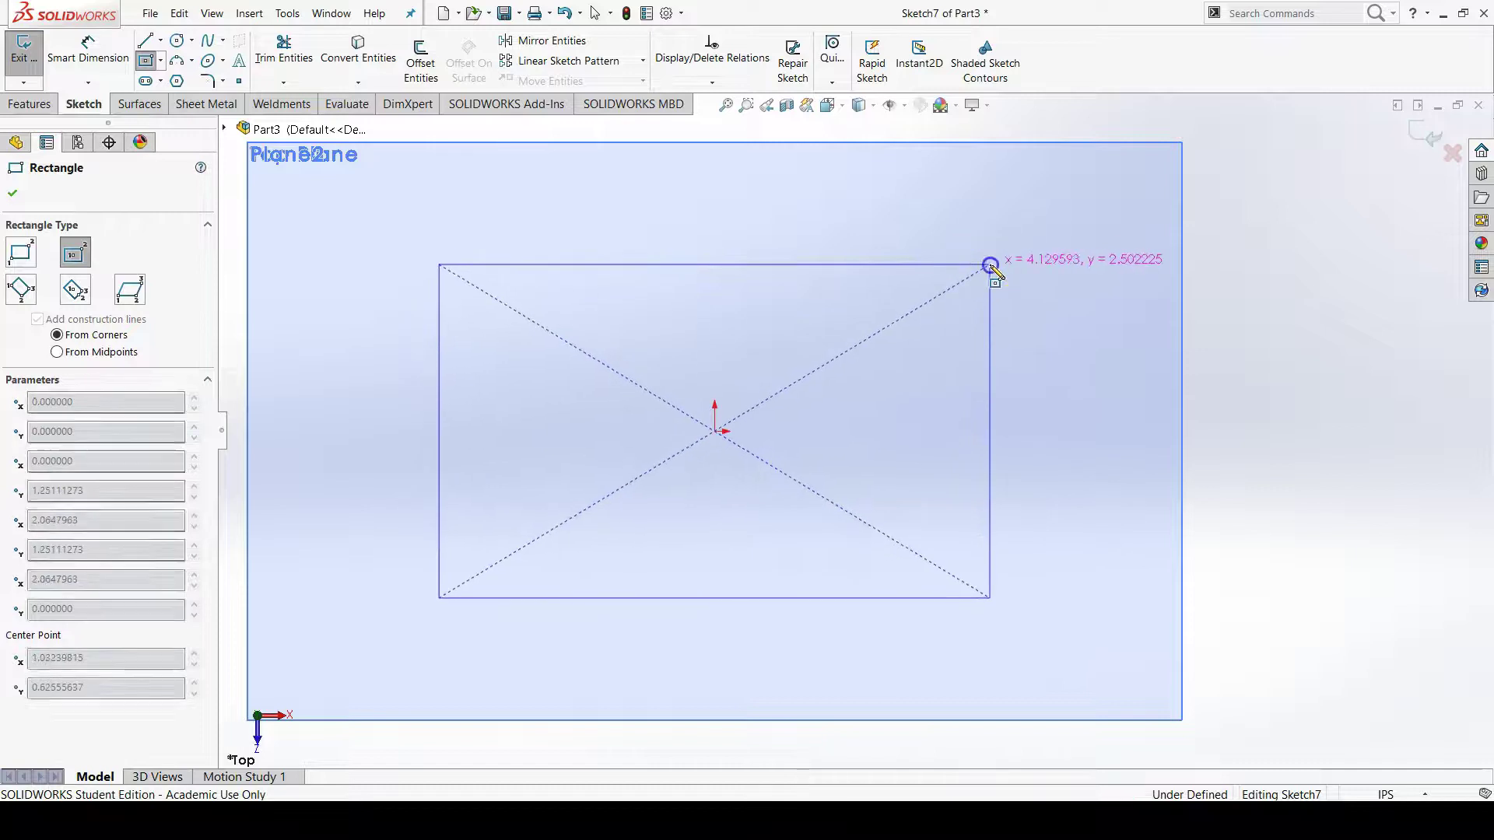
click(991, 265)
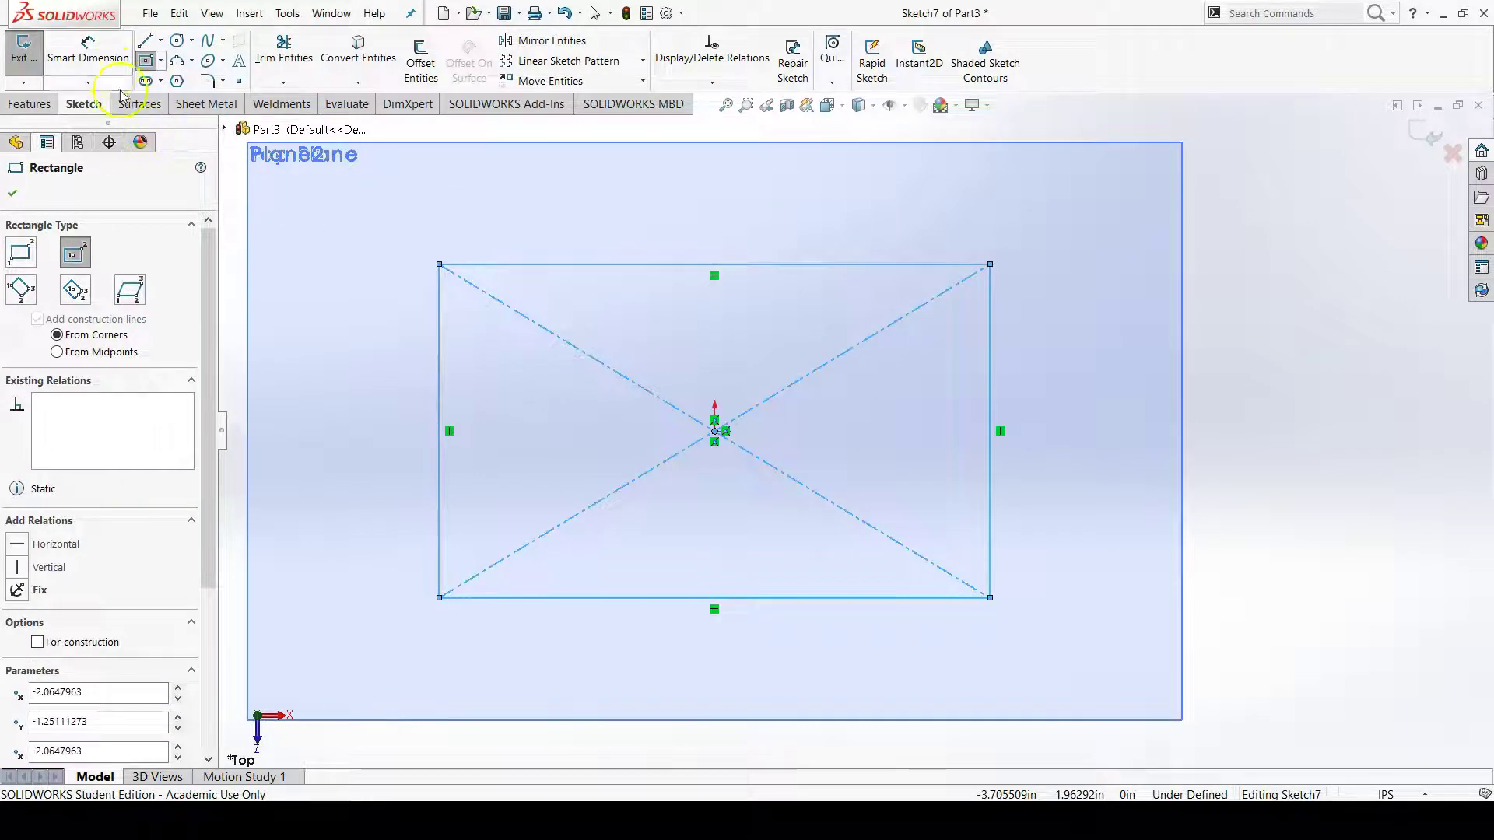
click(90, 50)
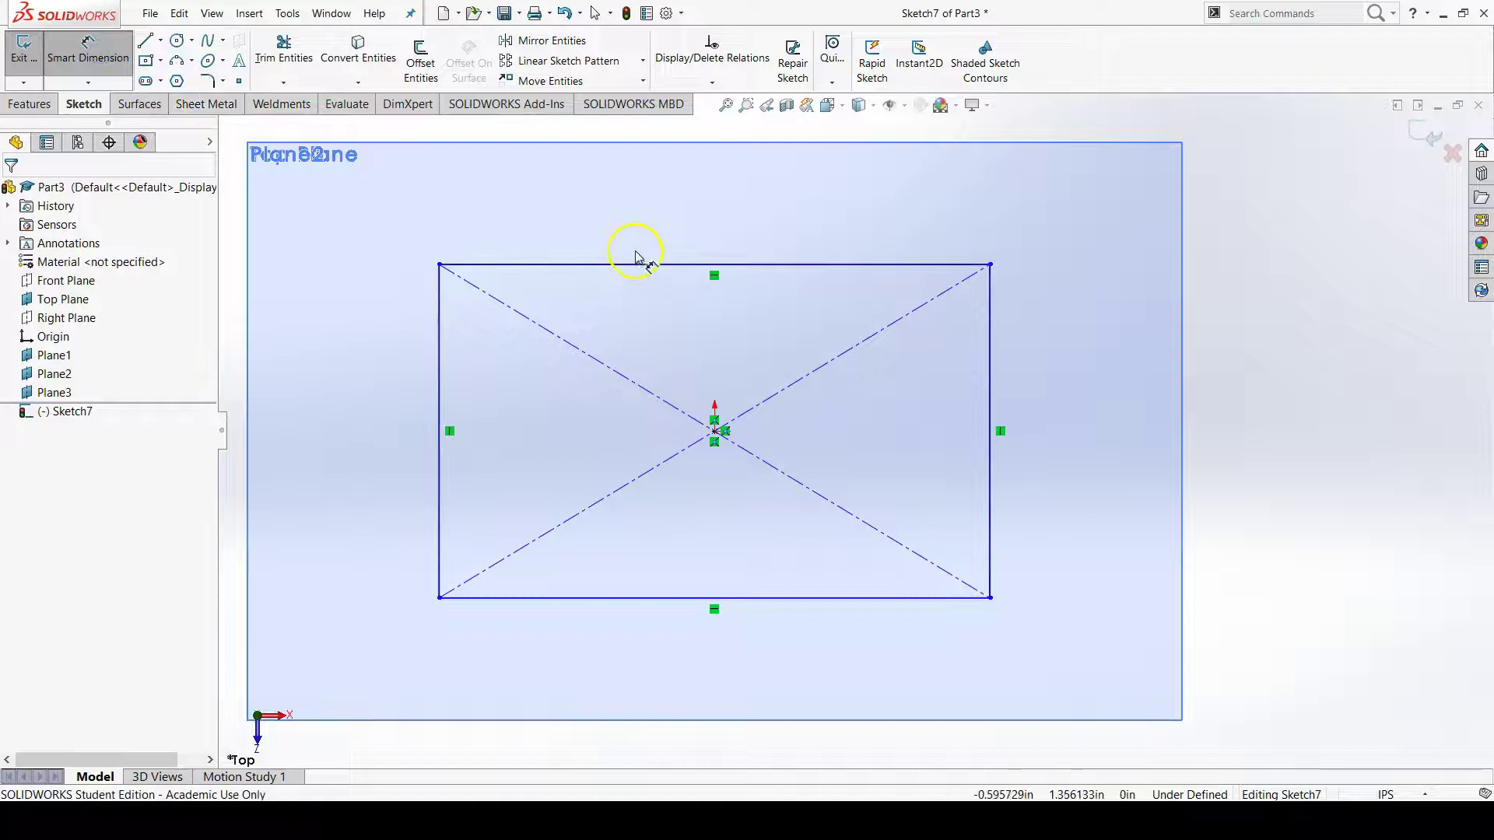
Dimension the rectangle's top edge to 3.5 in and left edge to 2 in, then fit the view
click(683, 265)
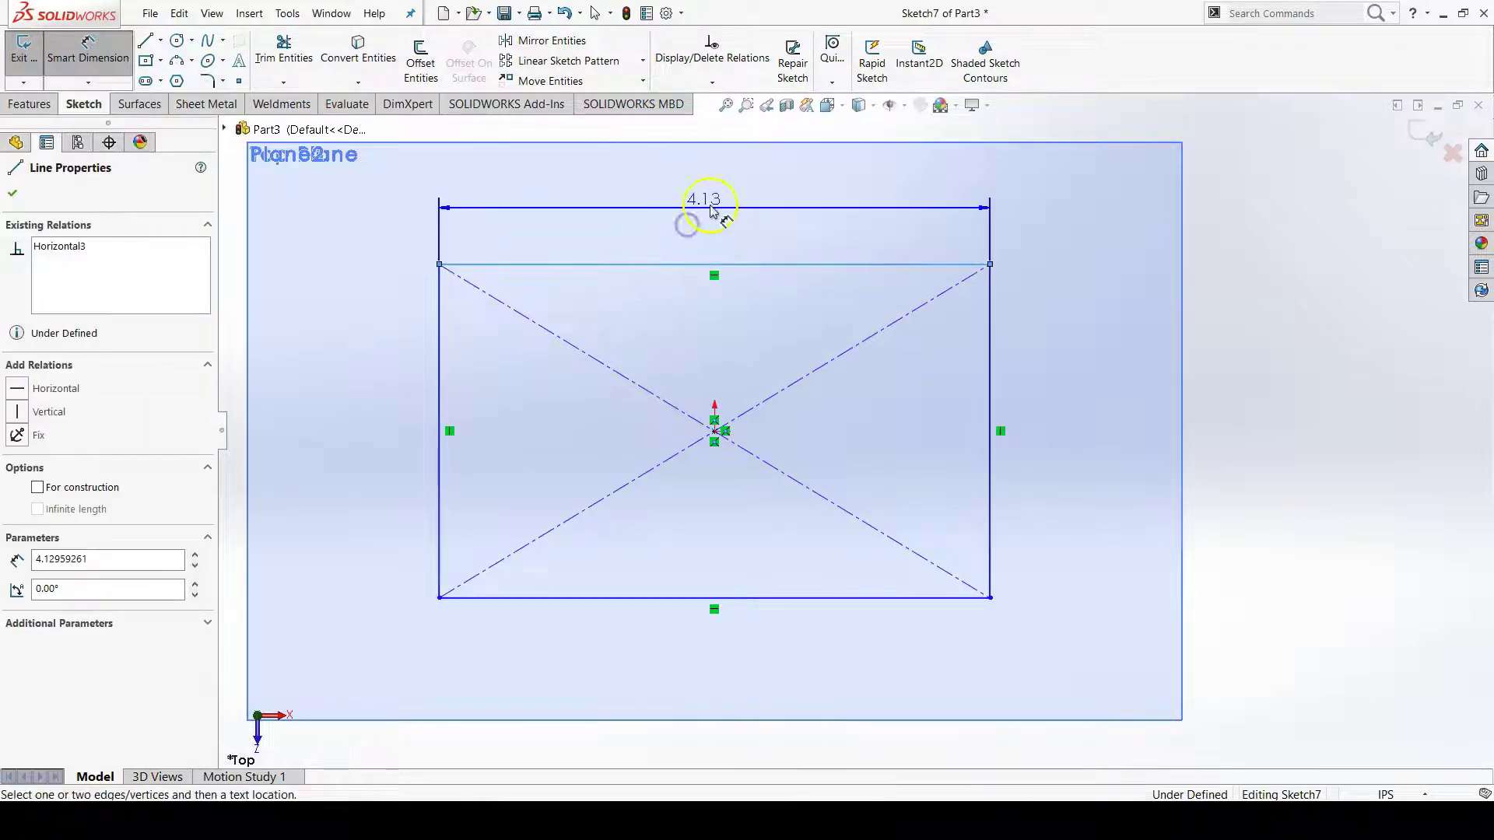
click(716, 200)
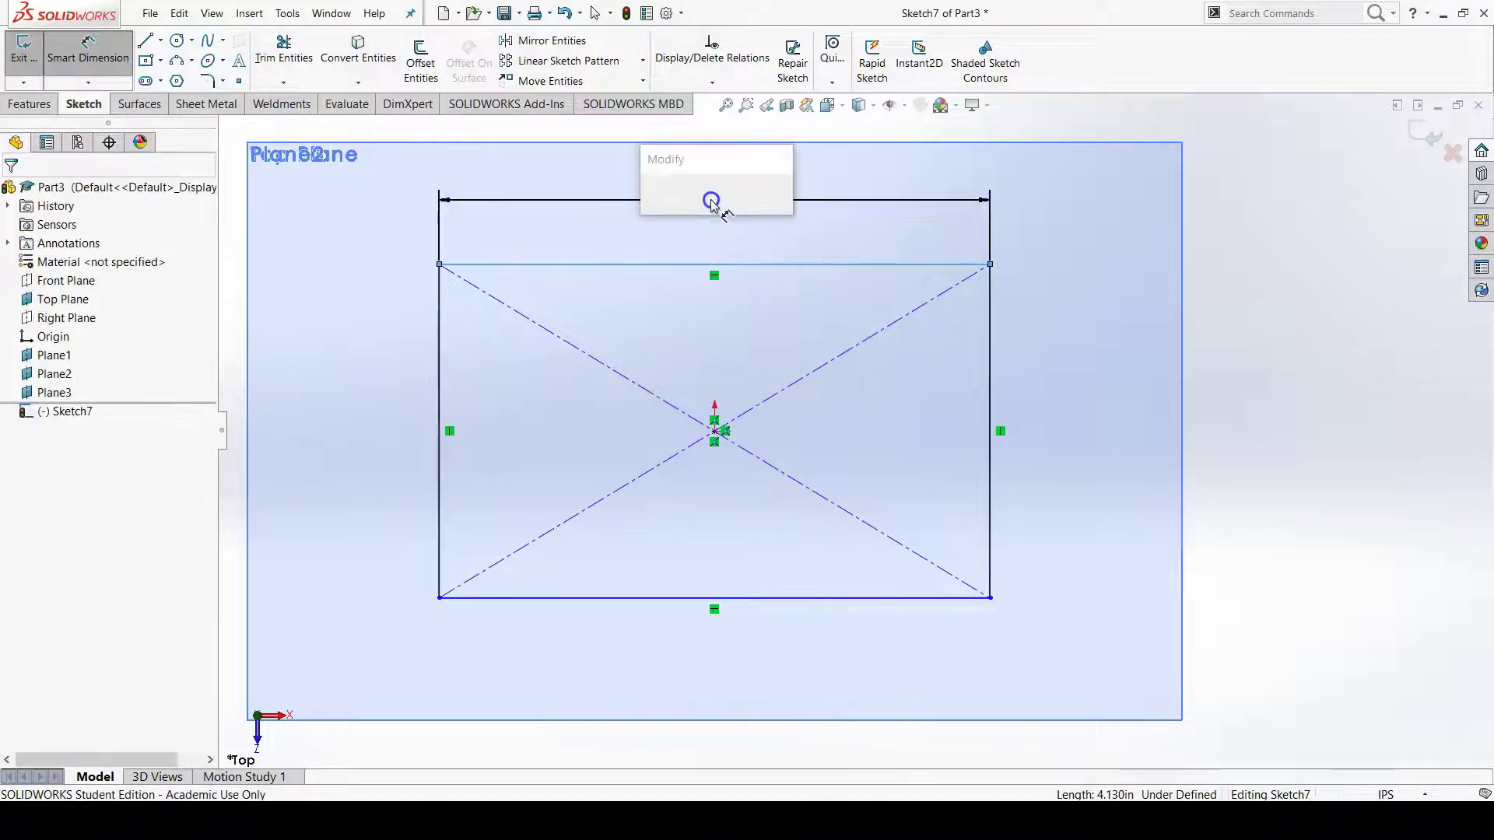
text(3.5)
key(Return)
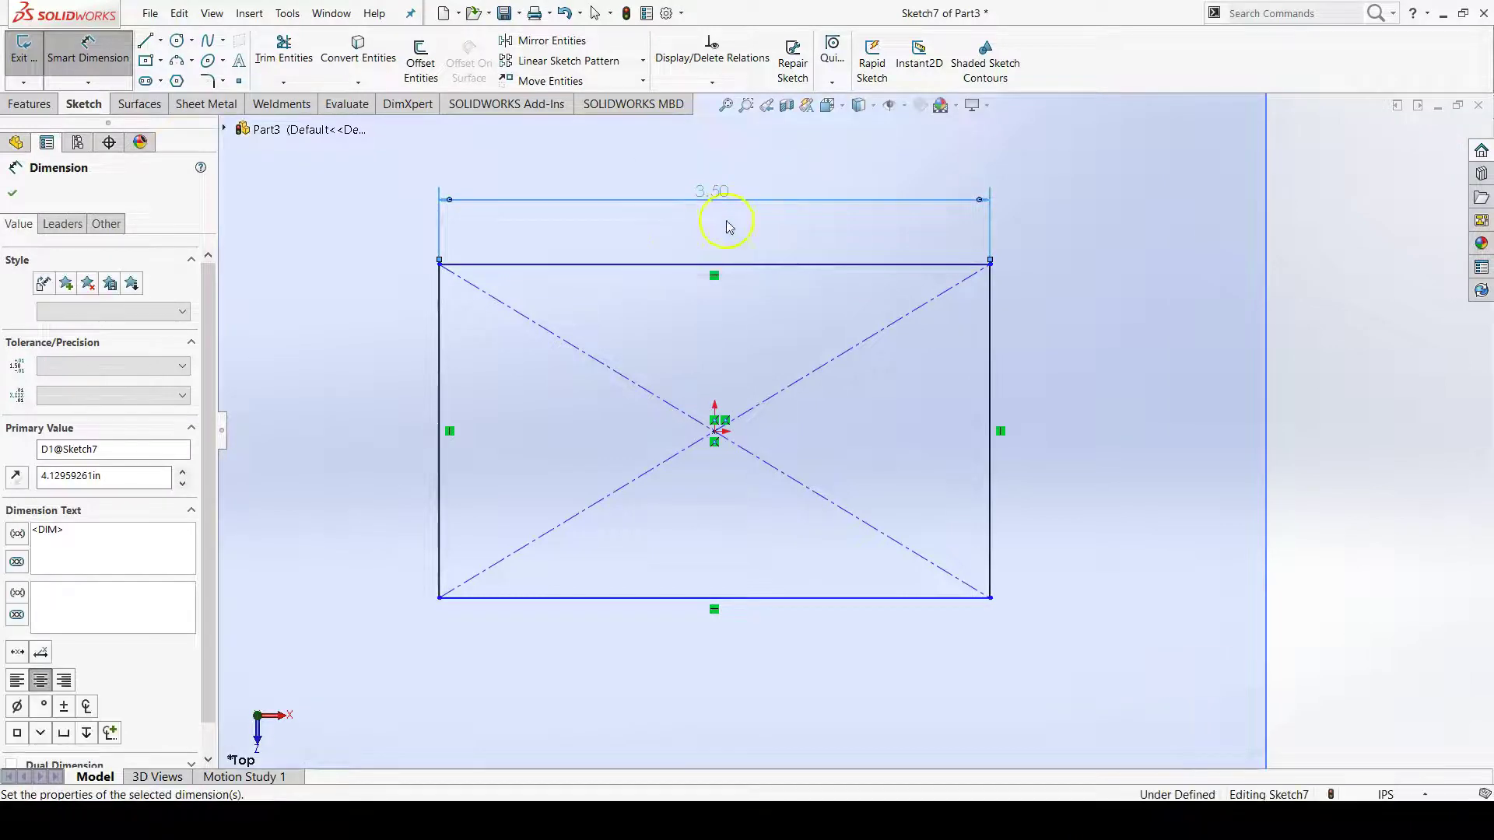
click(441, 378)
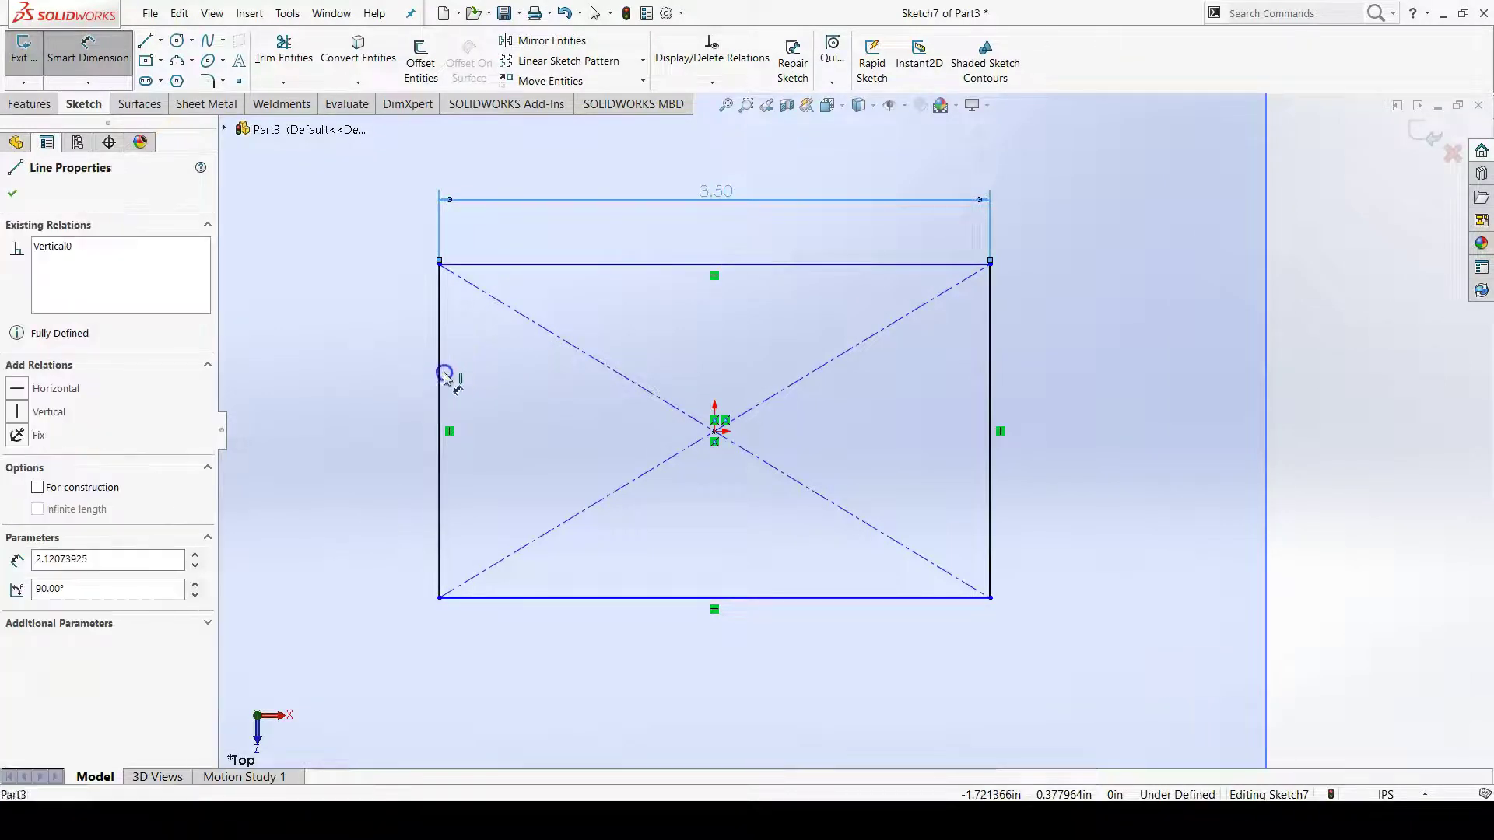
click(335, 422)
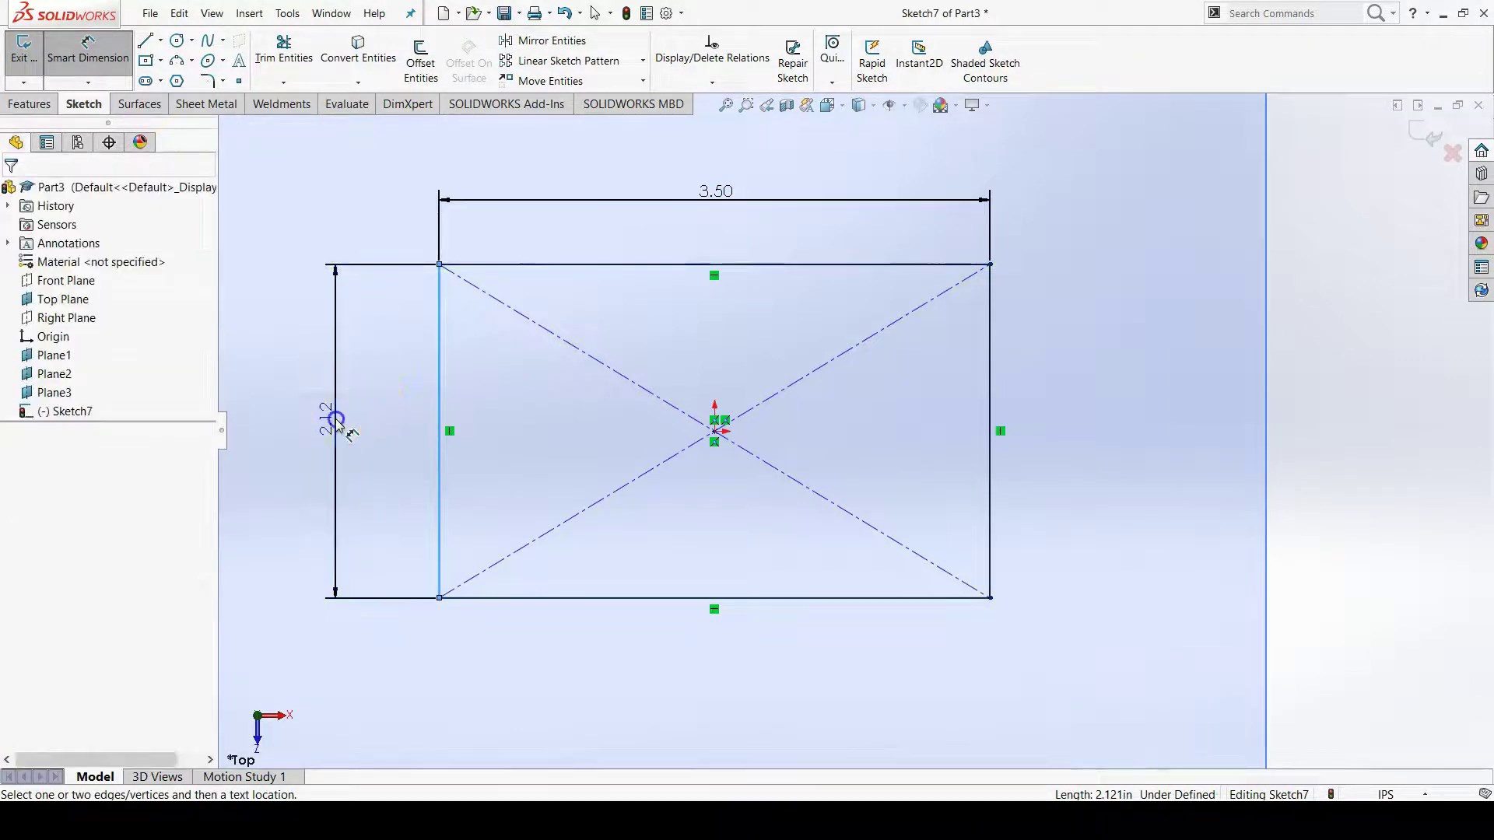
text(2.00in)
key(Return)
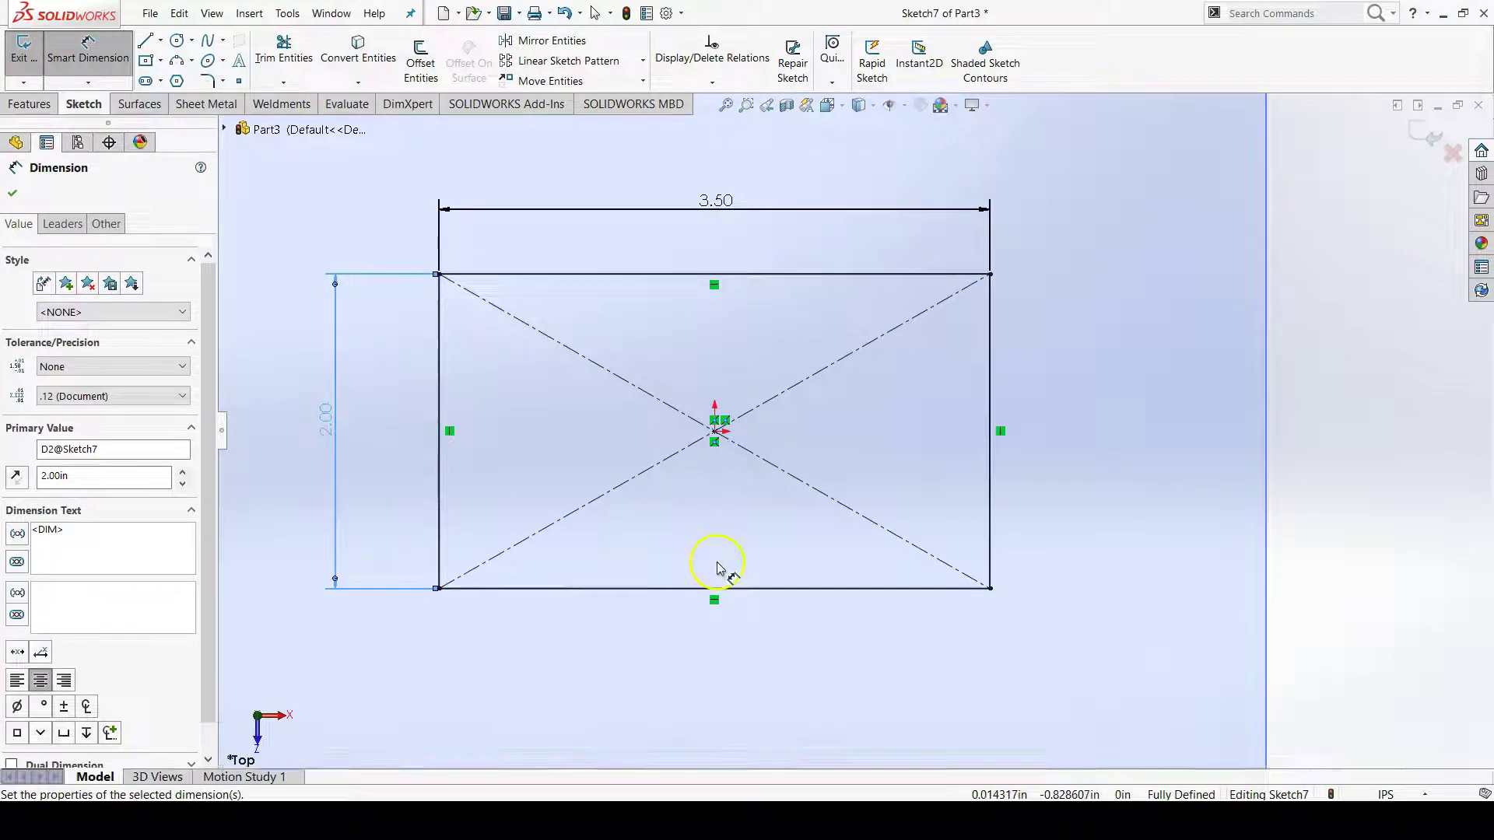
key(z)
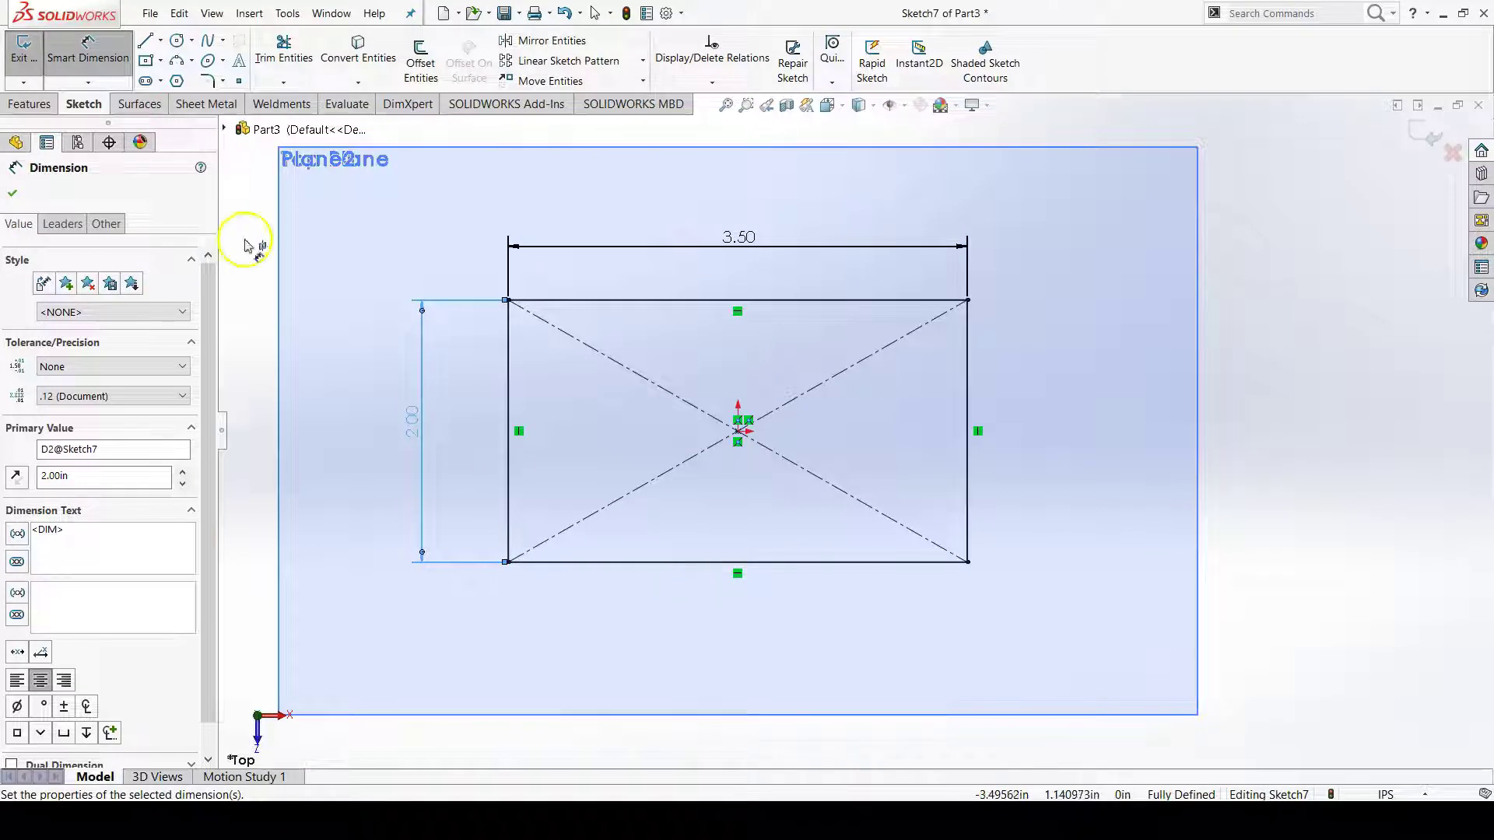
click(123, 70)
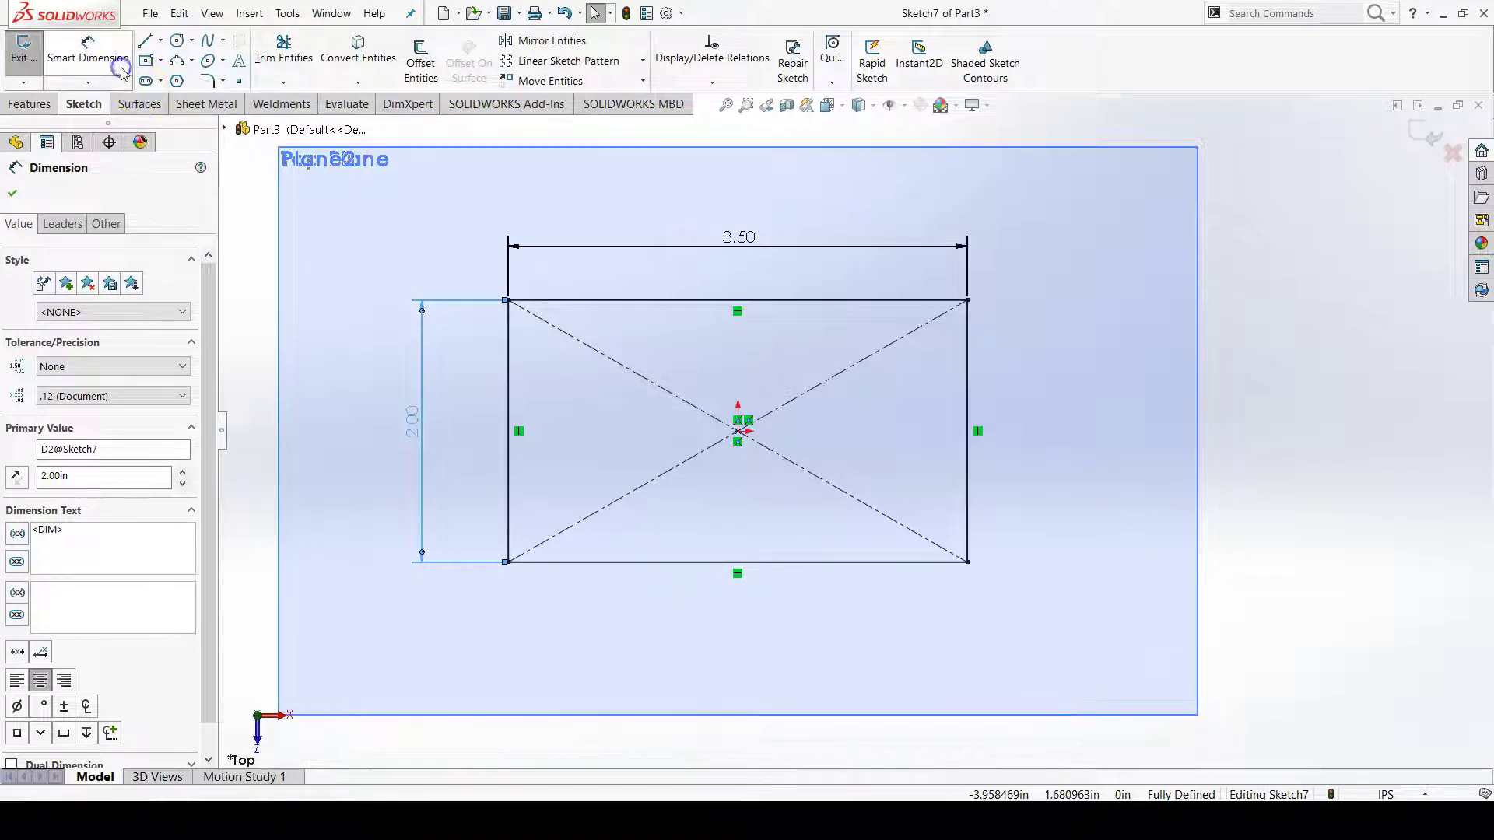
Apply 0.5 in sketch fillets to the rectangle's top-left, top-right, bottom-right and bottom-left corners
click(209, 82)
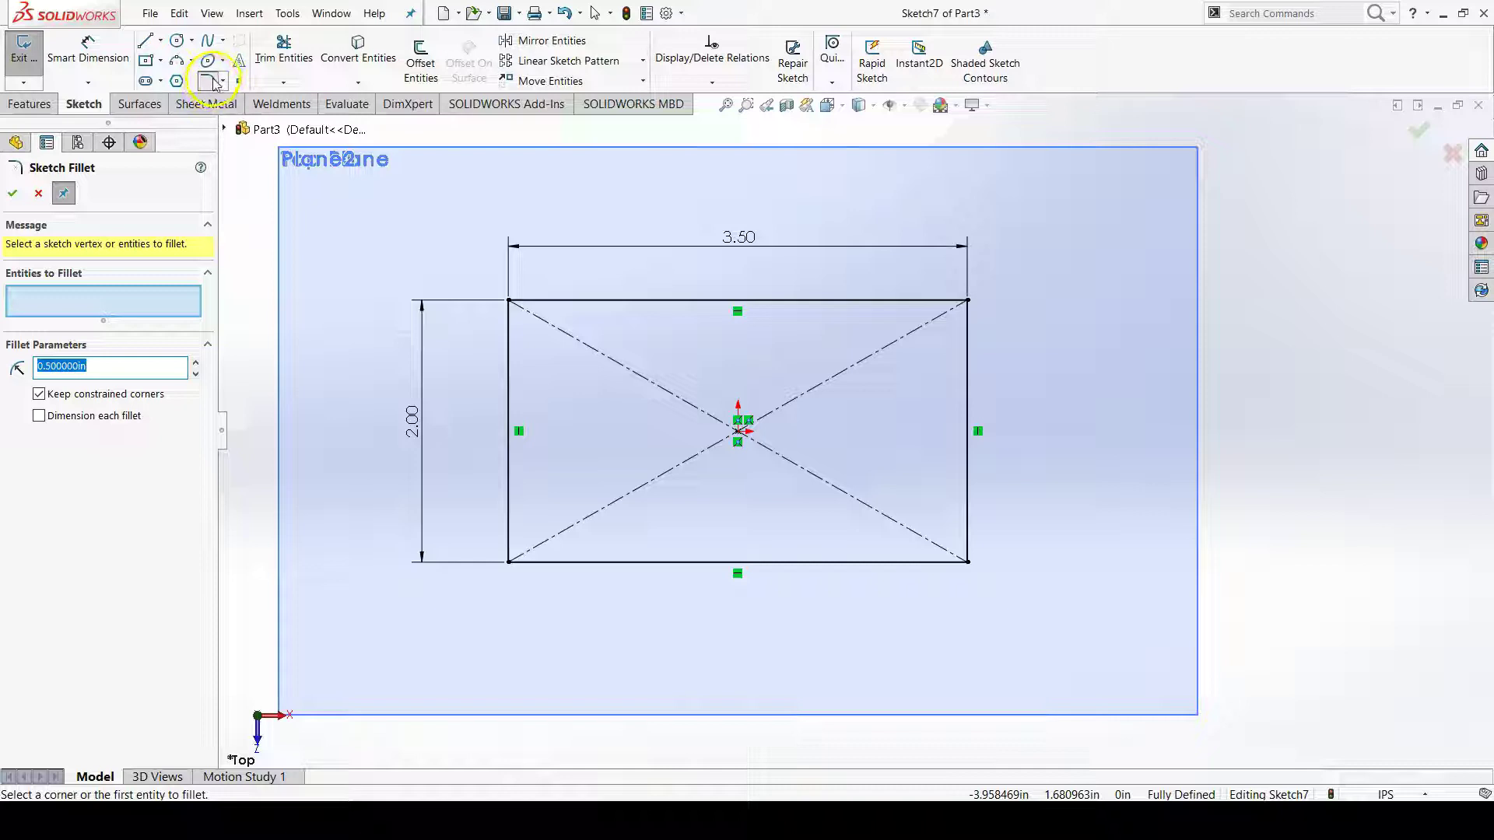
text(.5)
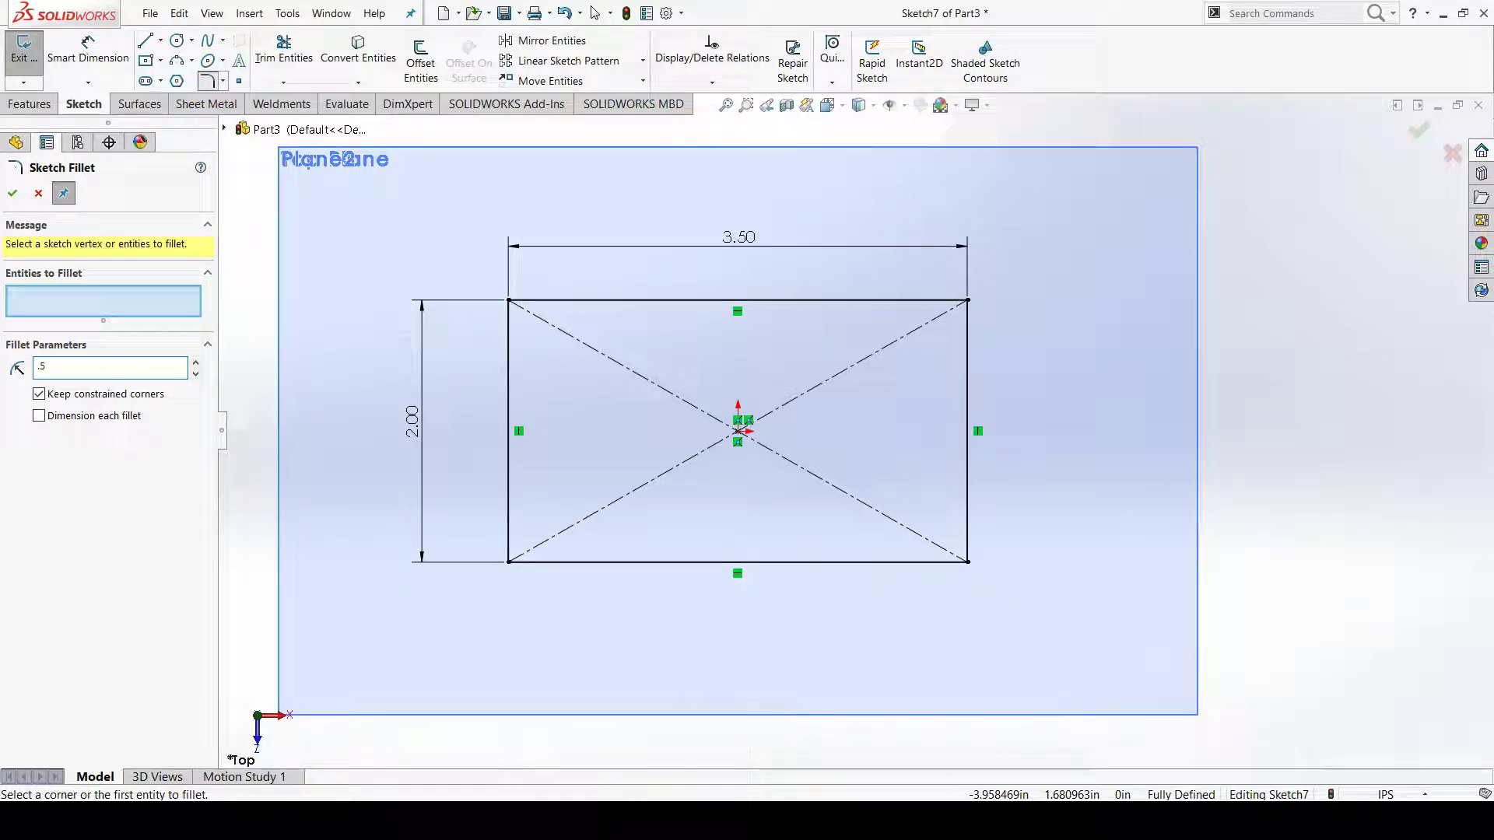
key(Return)
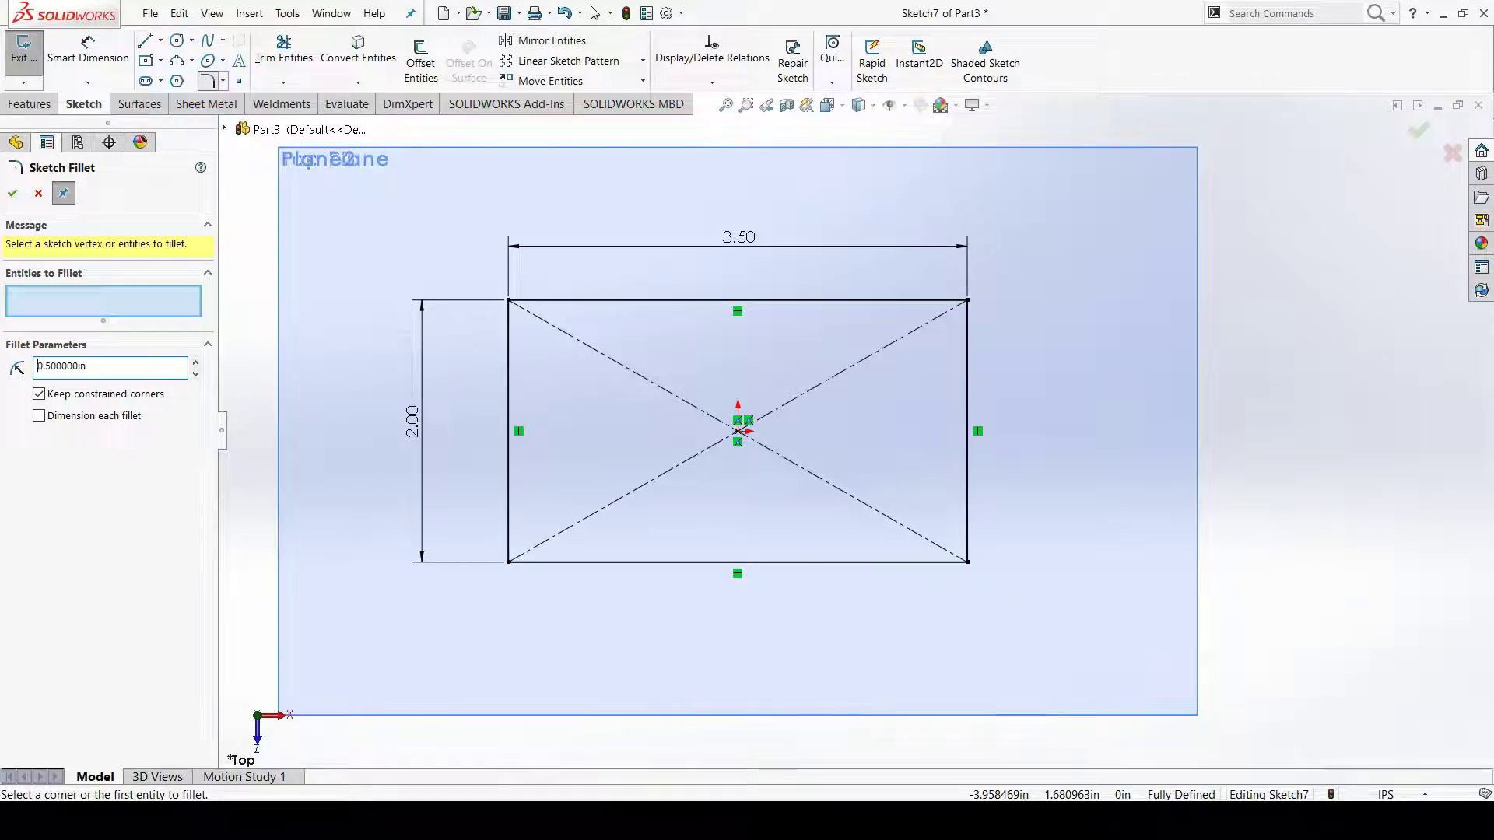
click(508, 301)
click(967, 300)
click(967, 561)
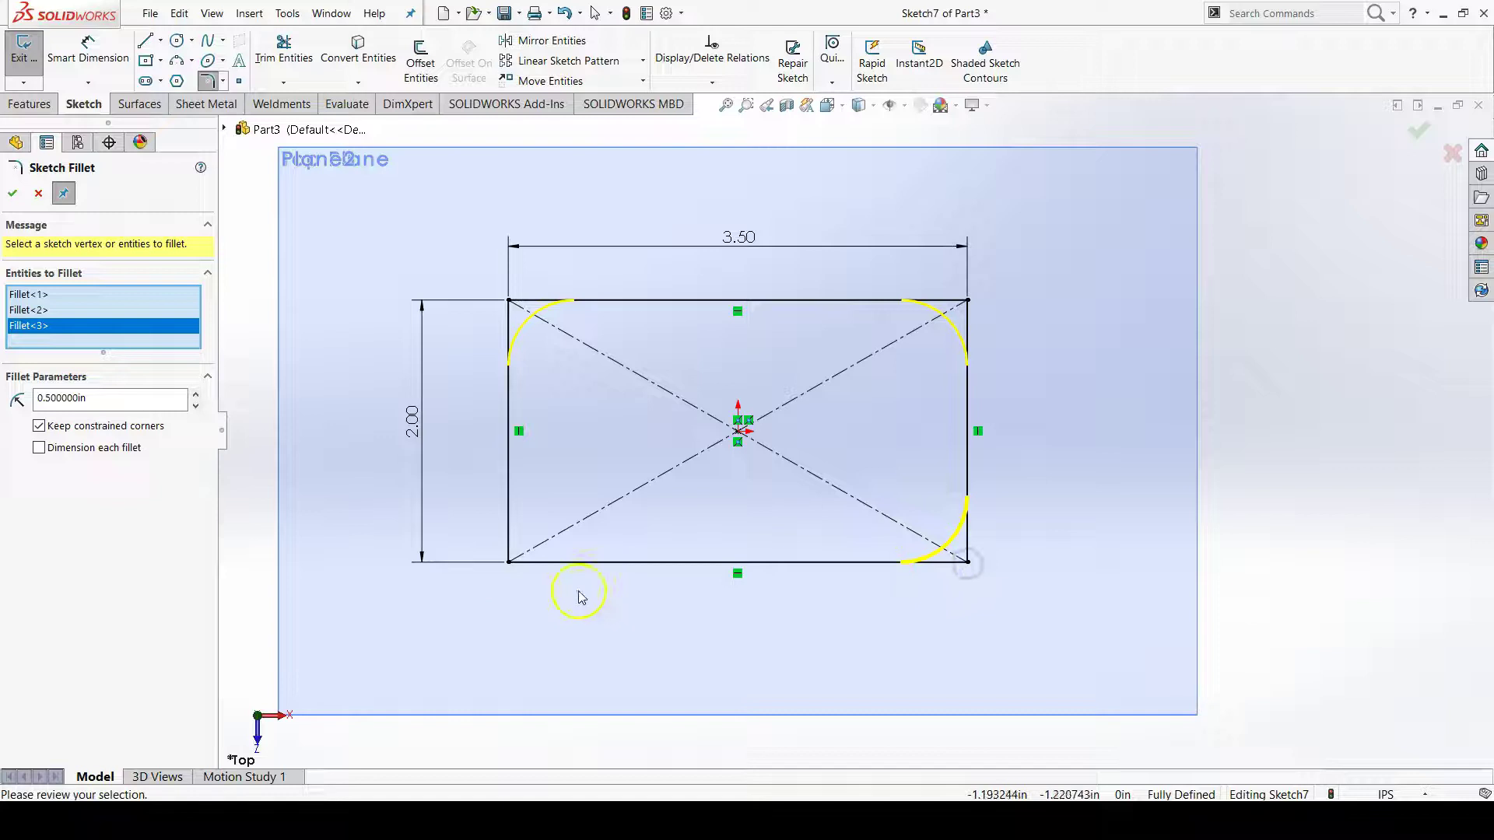
click(508, 561)
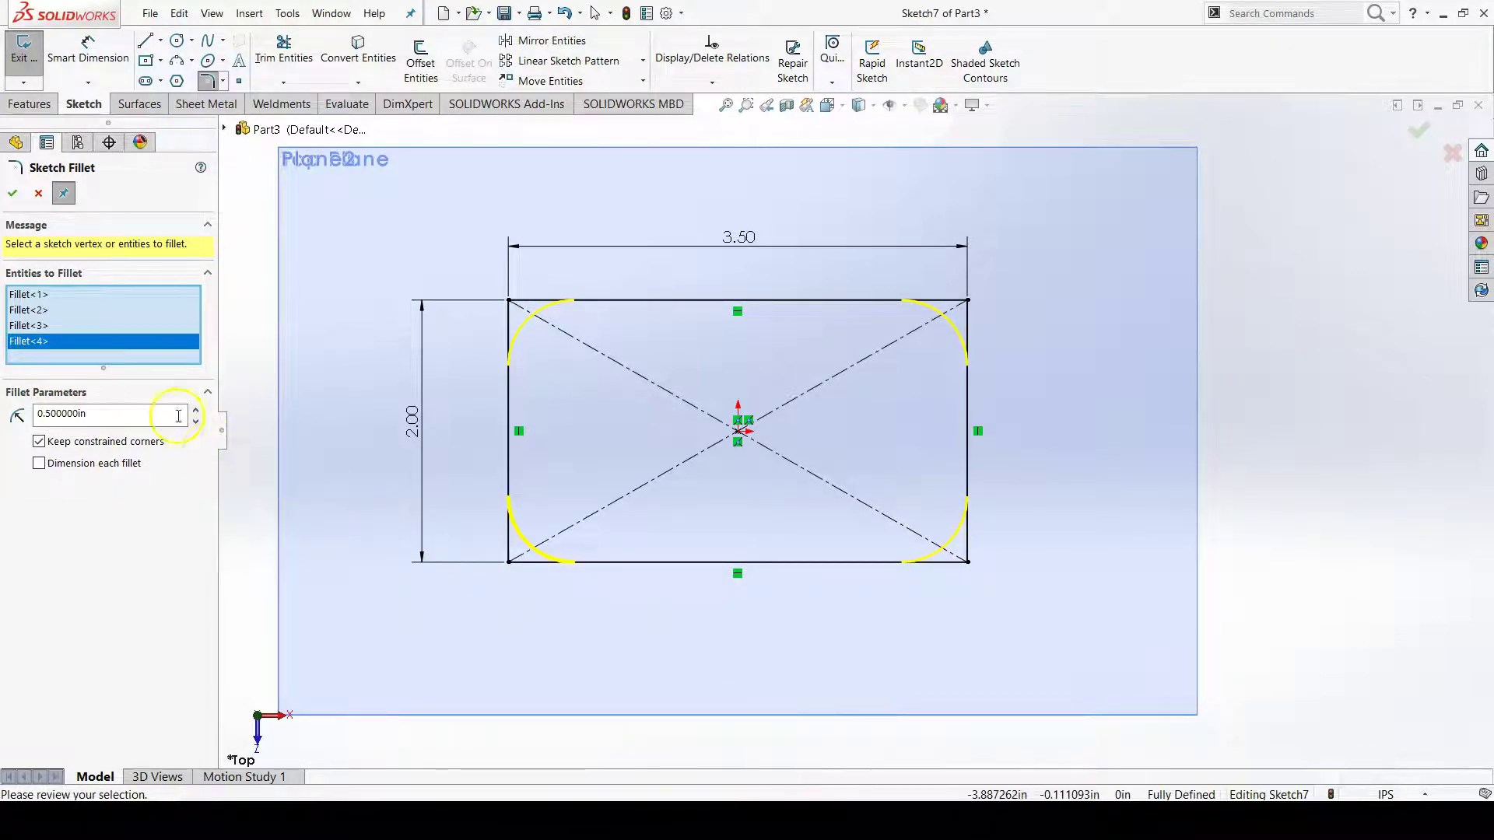
click(11, 196)
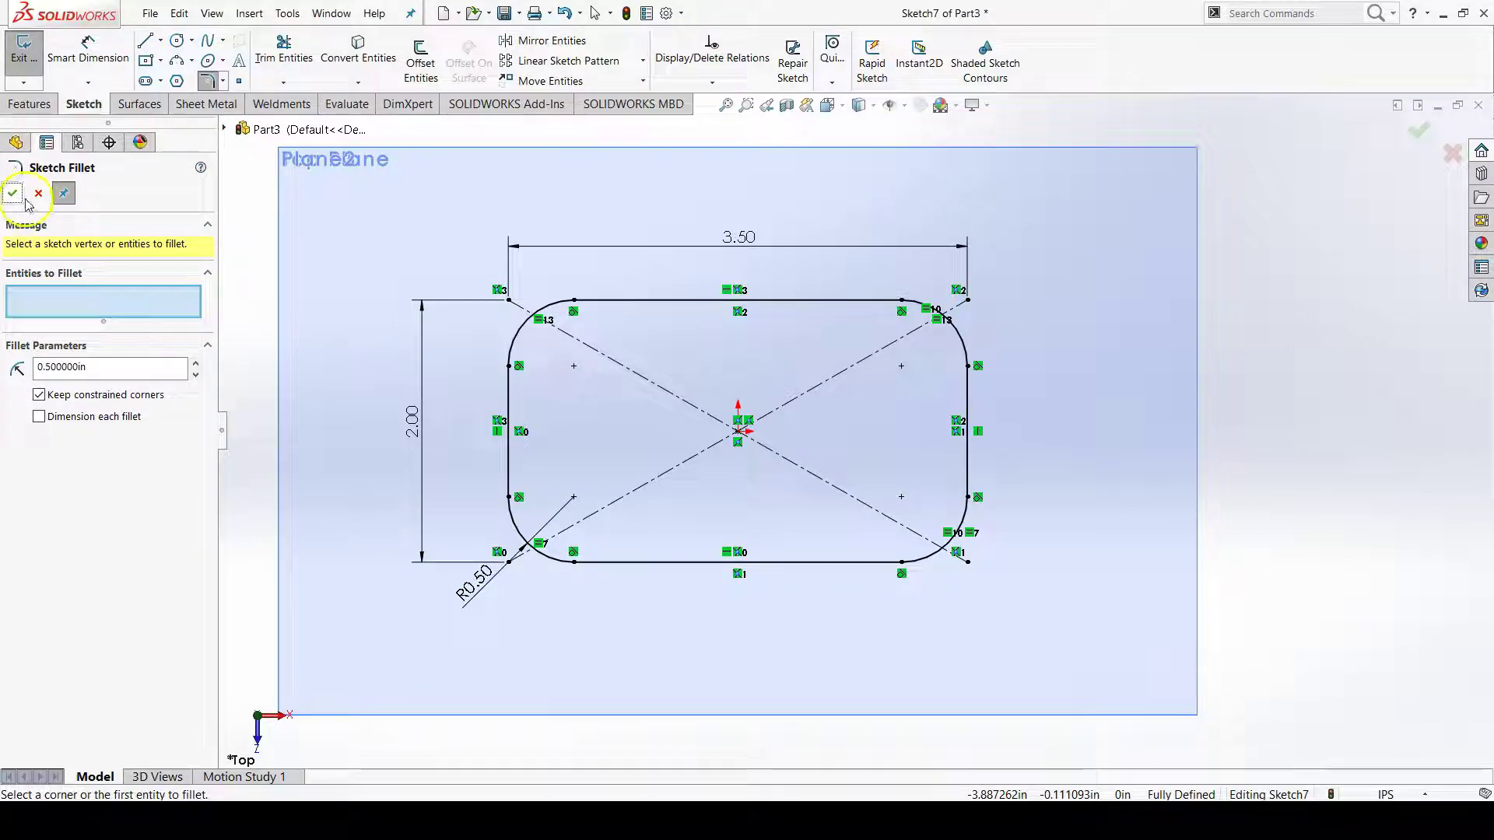
click(13, 194)
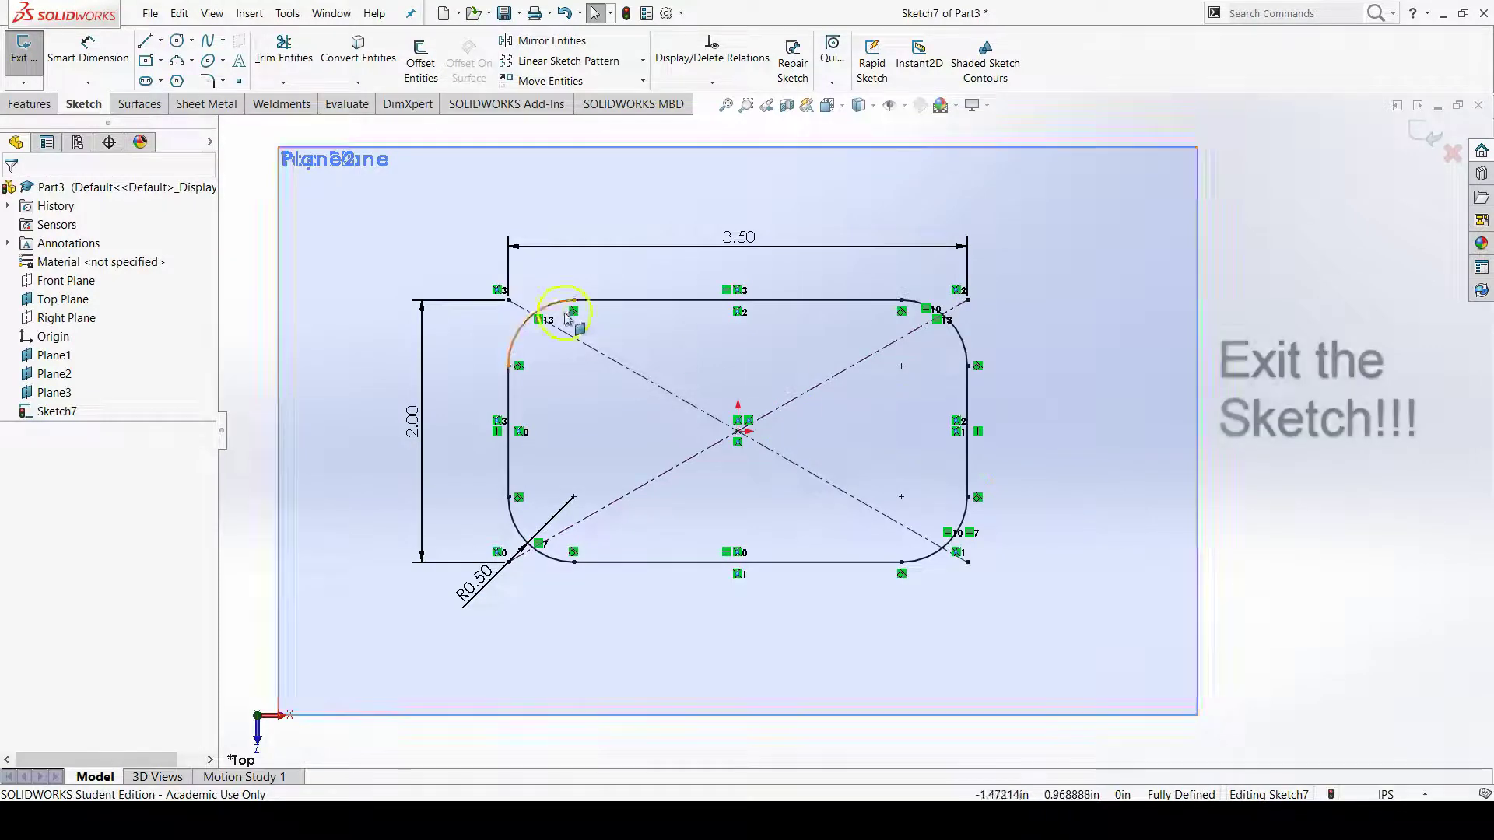
Exit Sketch7, then orbit and zoom to view the stacked planes
click(26, 60)
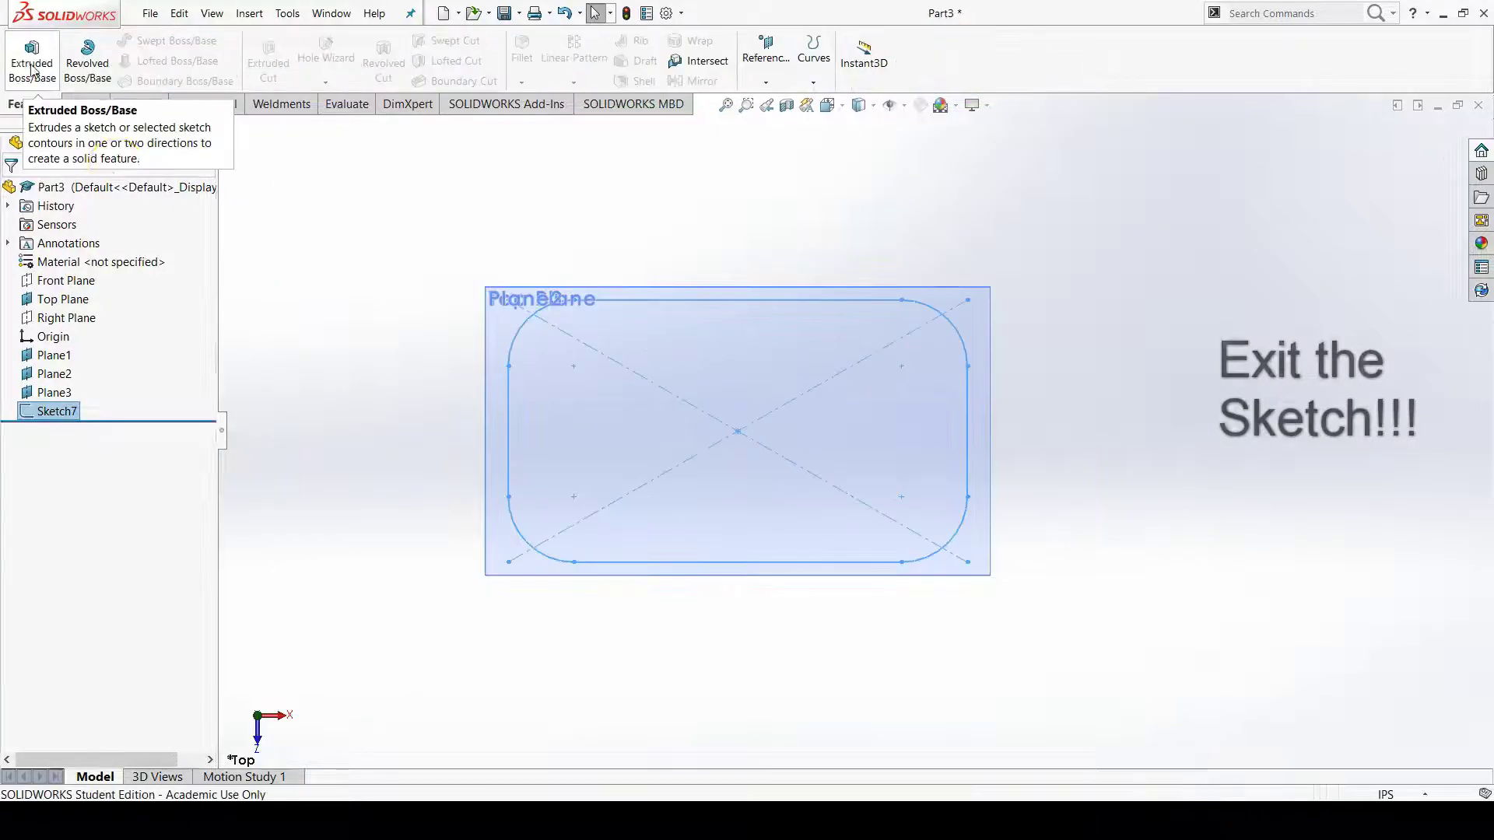
click(1113, 533)
middle_drag(834, 658, 797, 428)
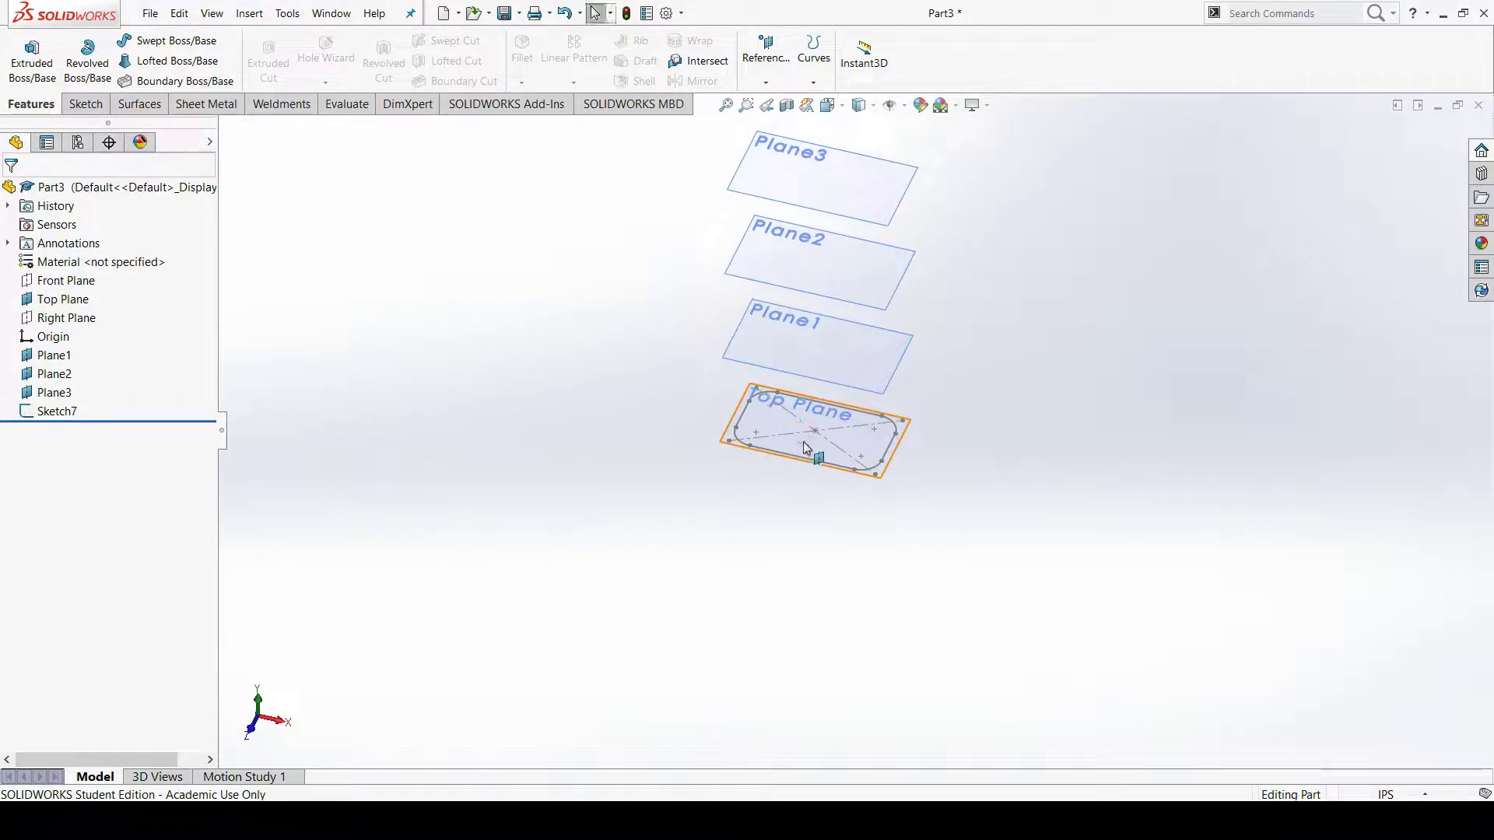
scroll(852, 336, down, 5)
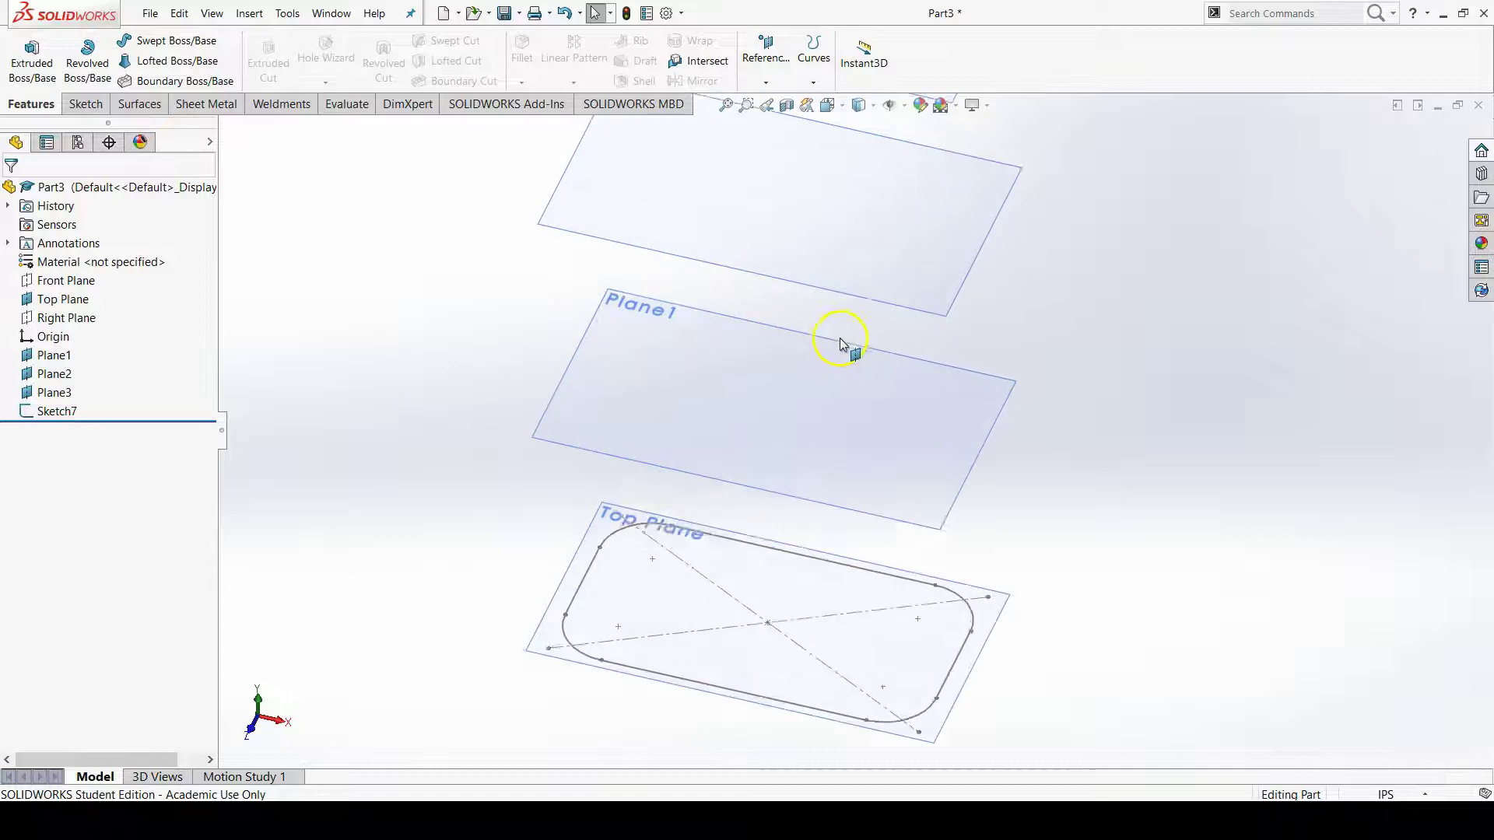
Open Sketch8 on Plane1 from its right-click menu and zoom in
right_click(690, 378)
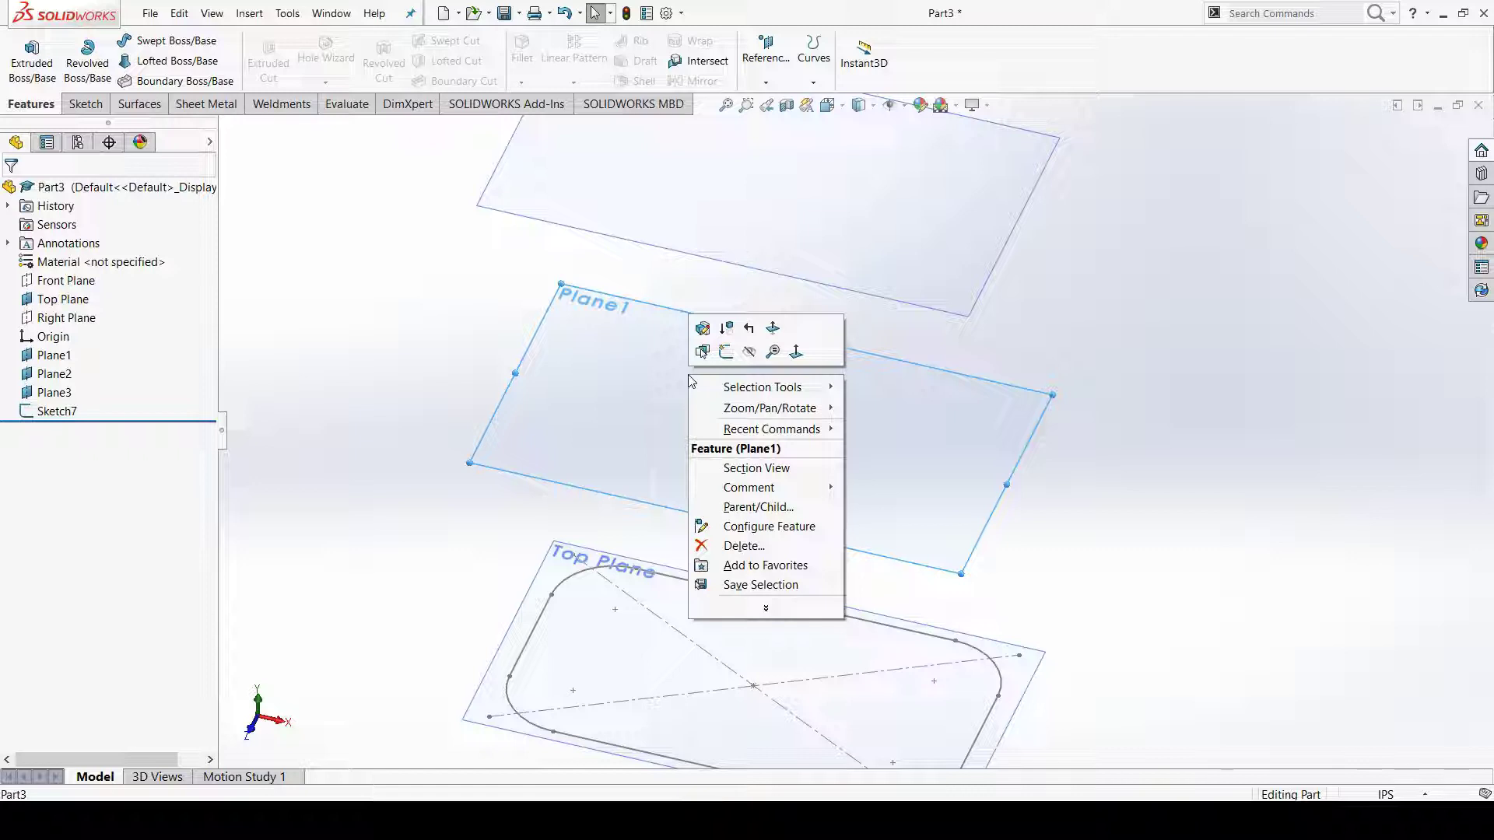
click(725, 354)
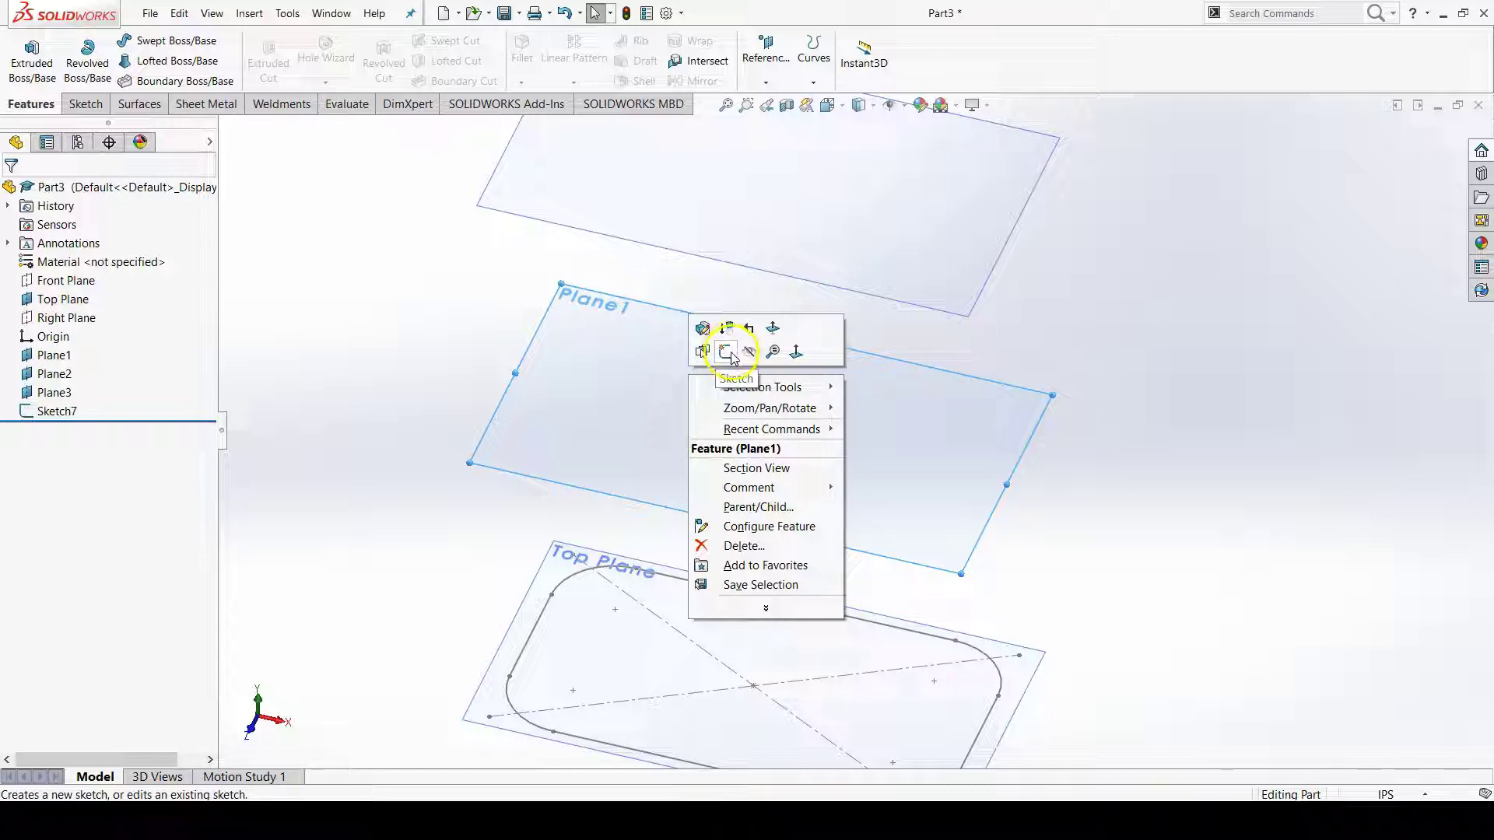
click(729, 354)
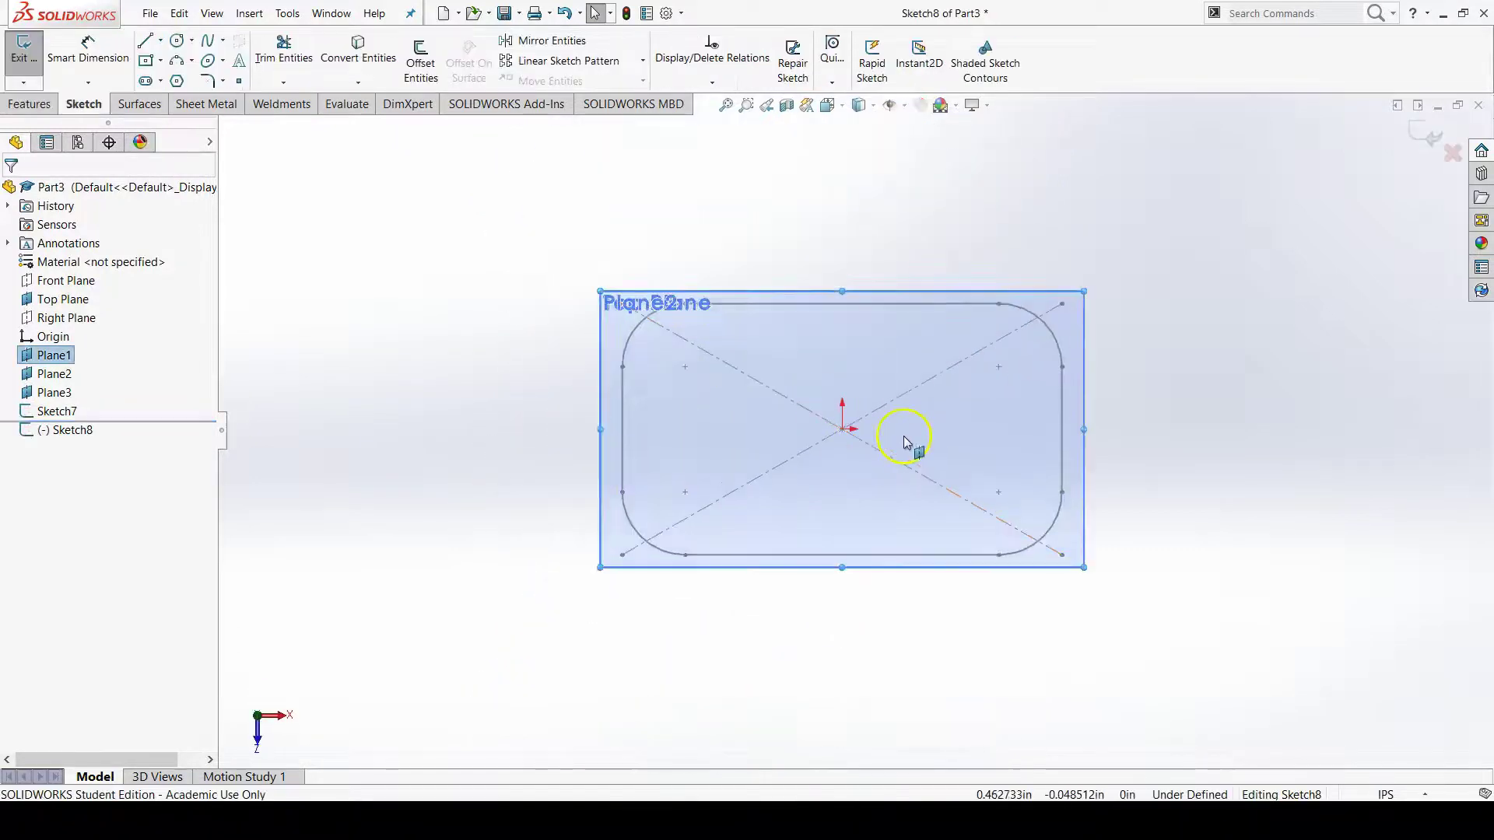
scroll(904, 442, down, 2)
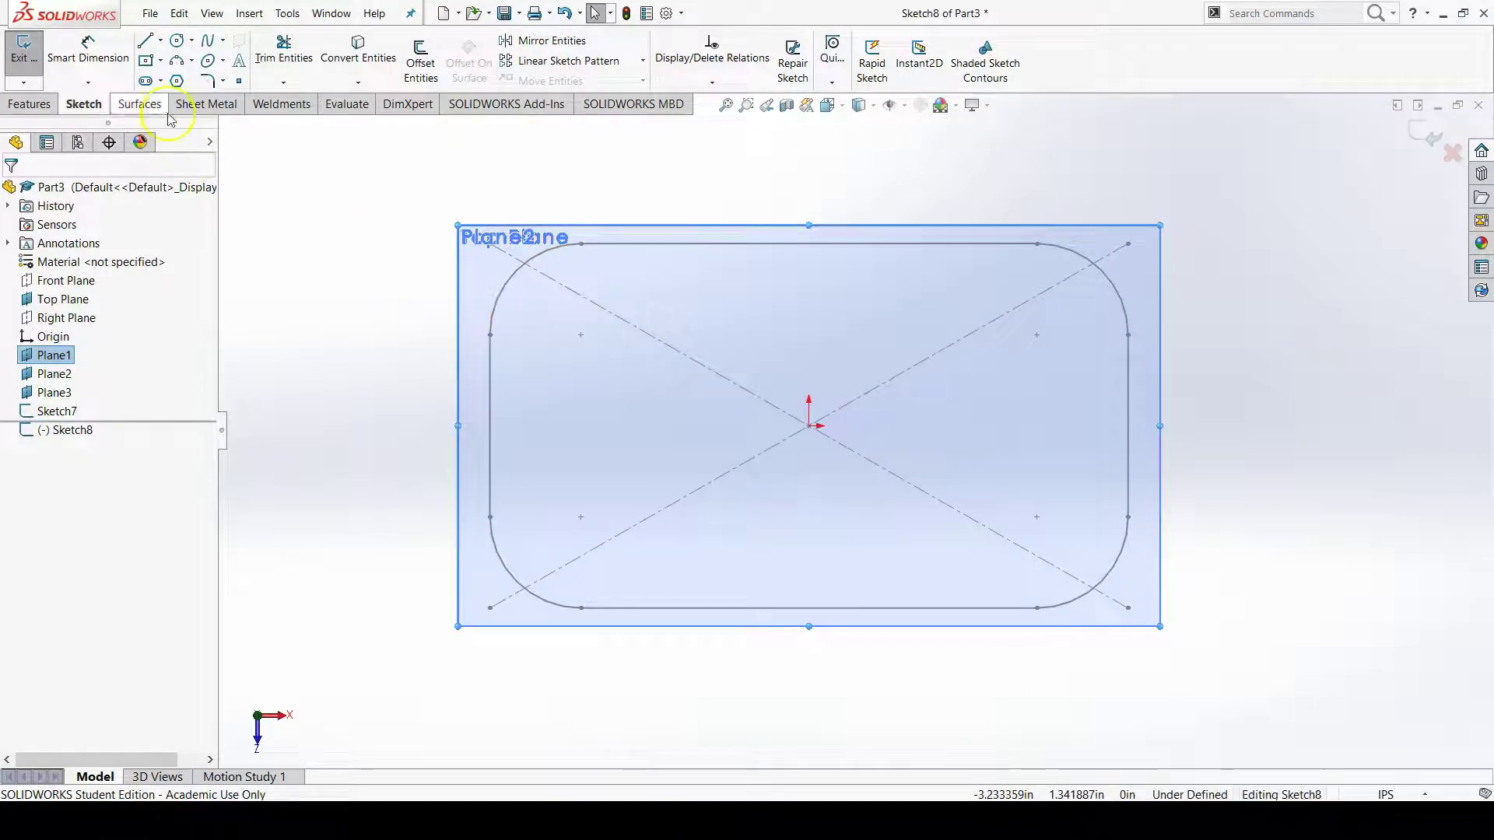
Draw a center rectangle from the origin, about 1.83 by 1.05 in
click(147, 67)
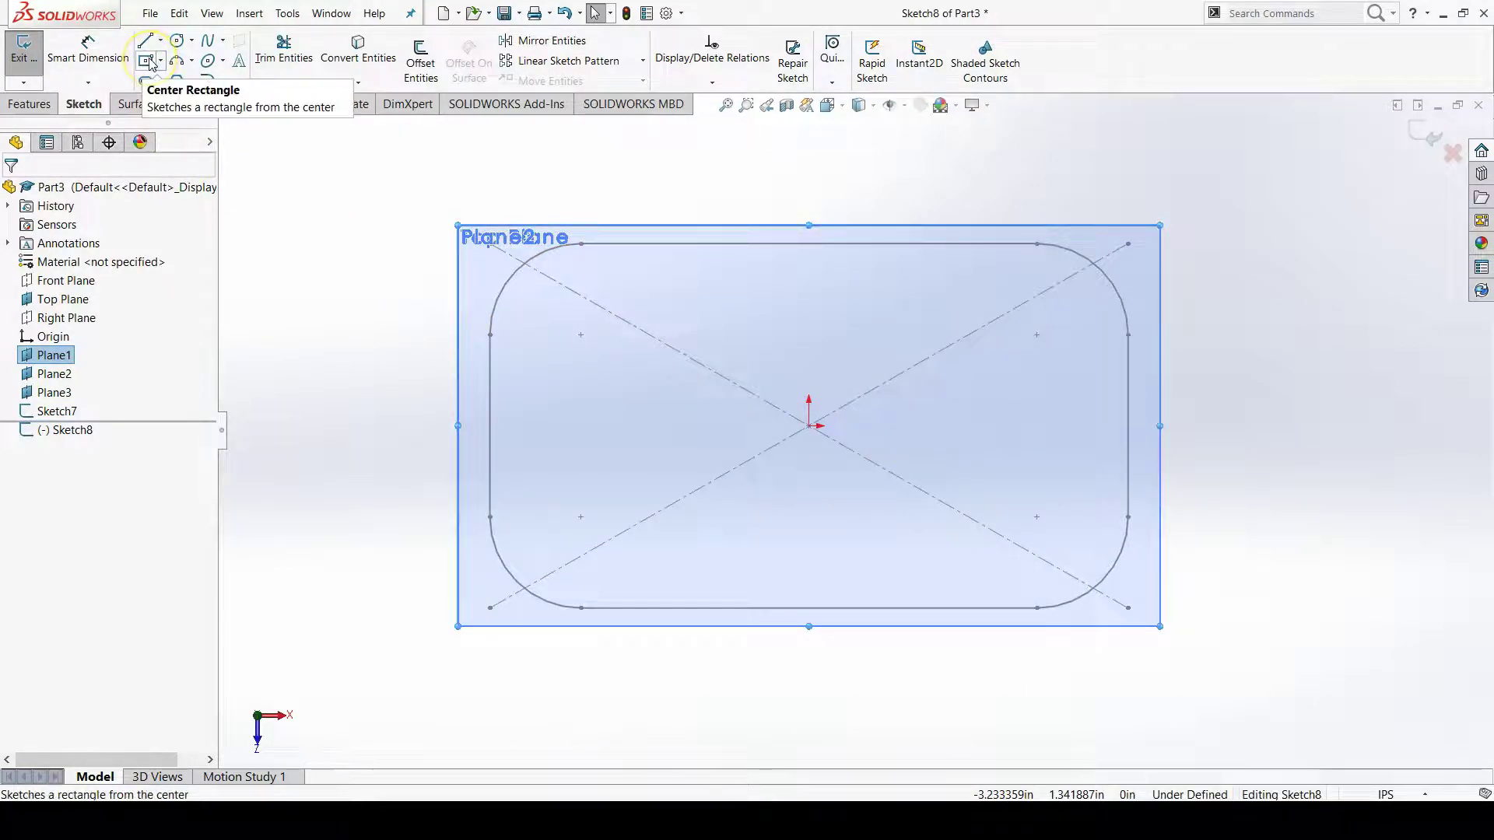
click(145, 66)
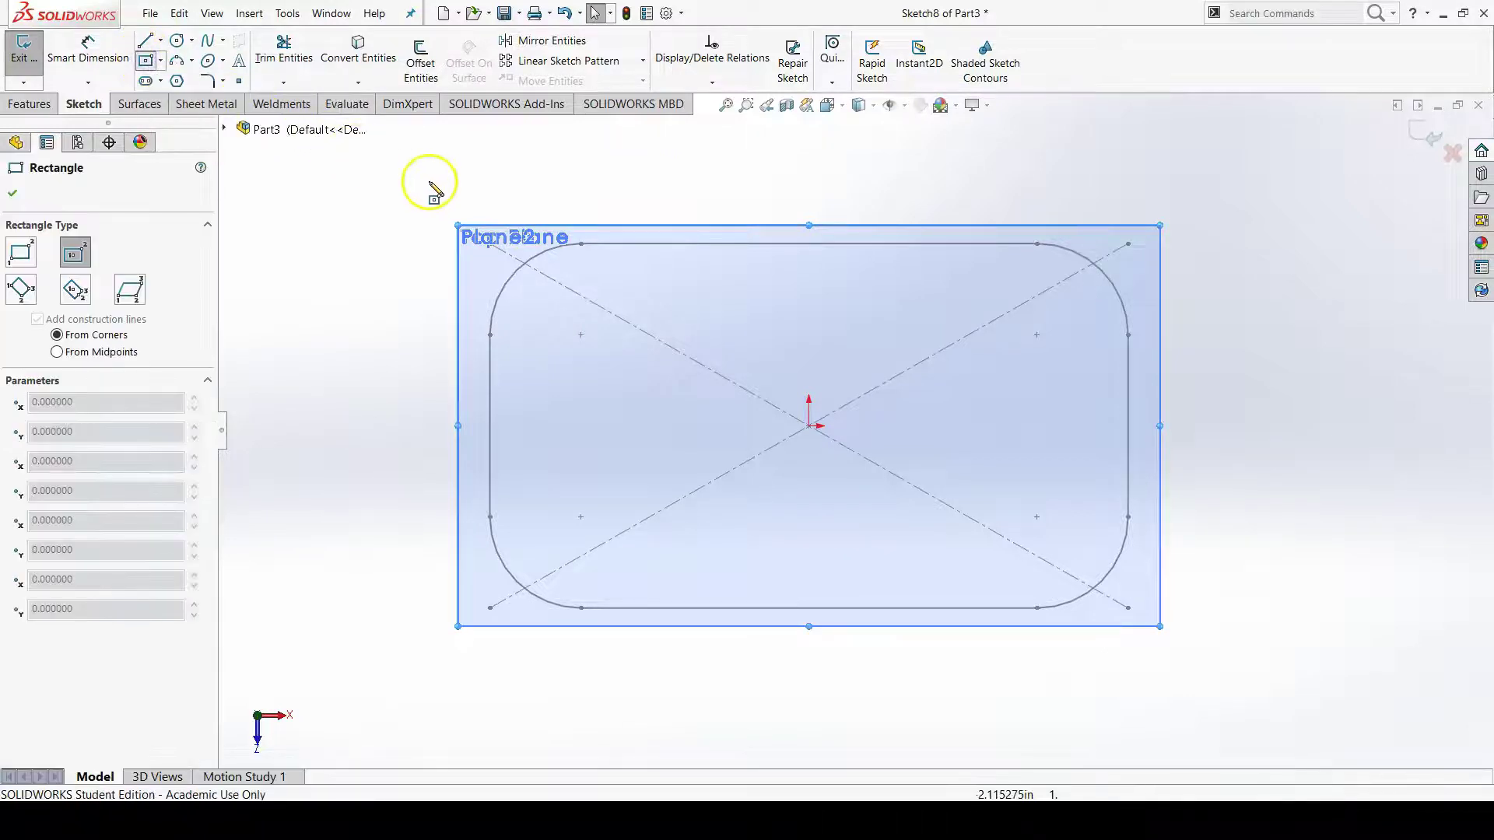
click(582, 252)
click(810, 425)
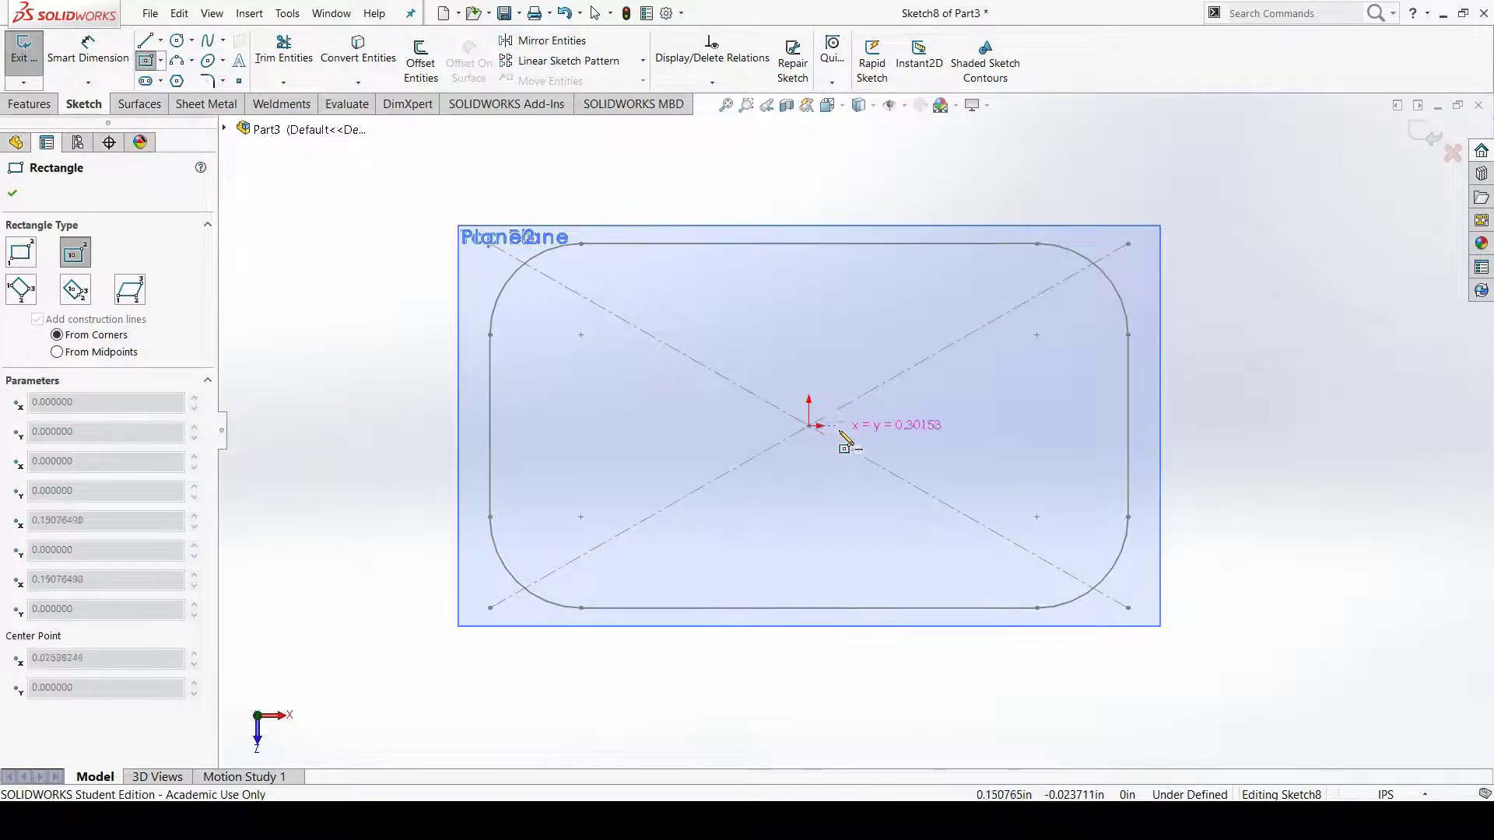
drag(870, 429, 976, 330)
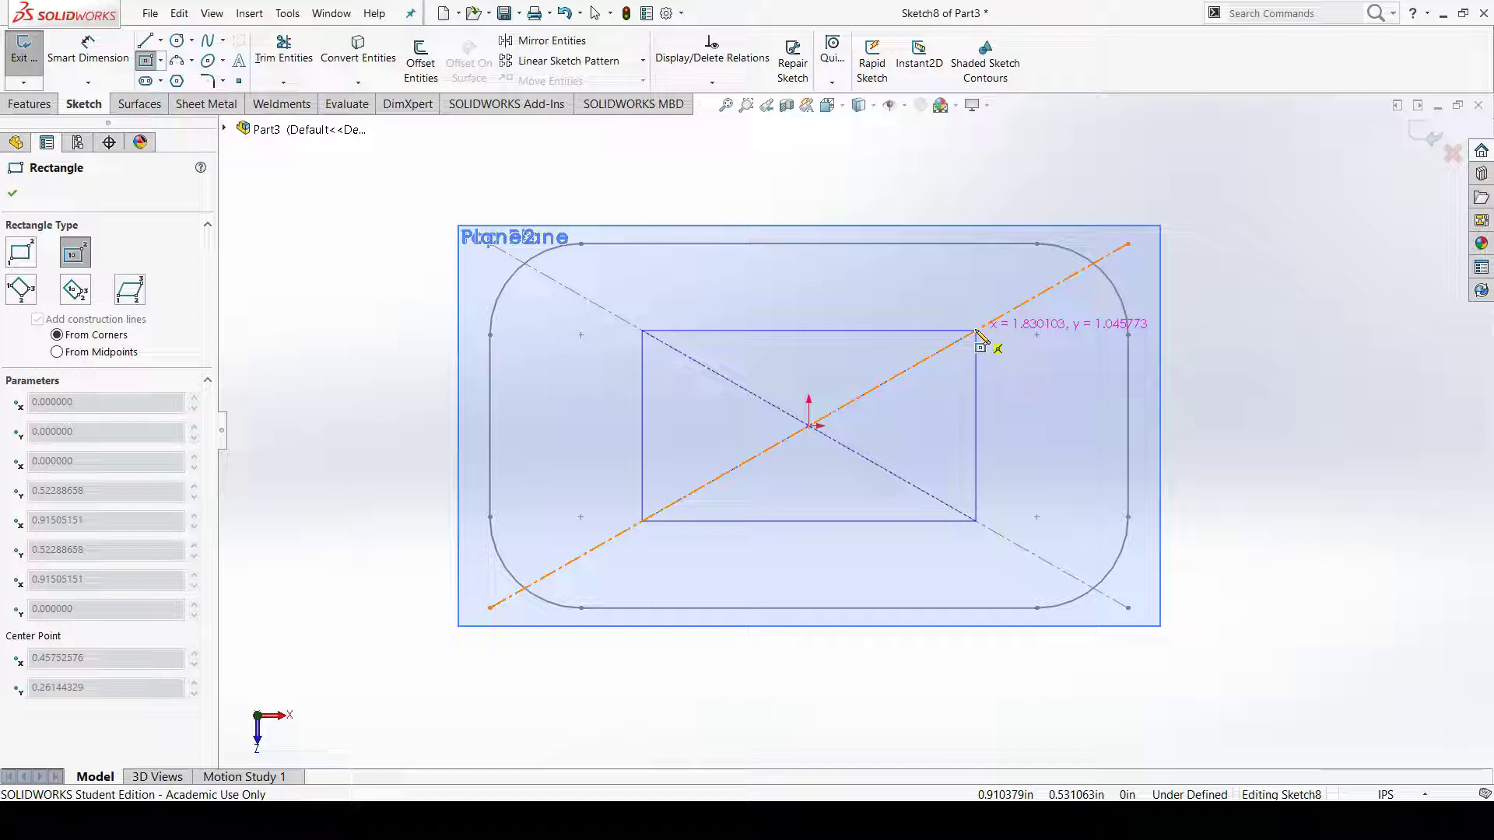
click(976, 331)
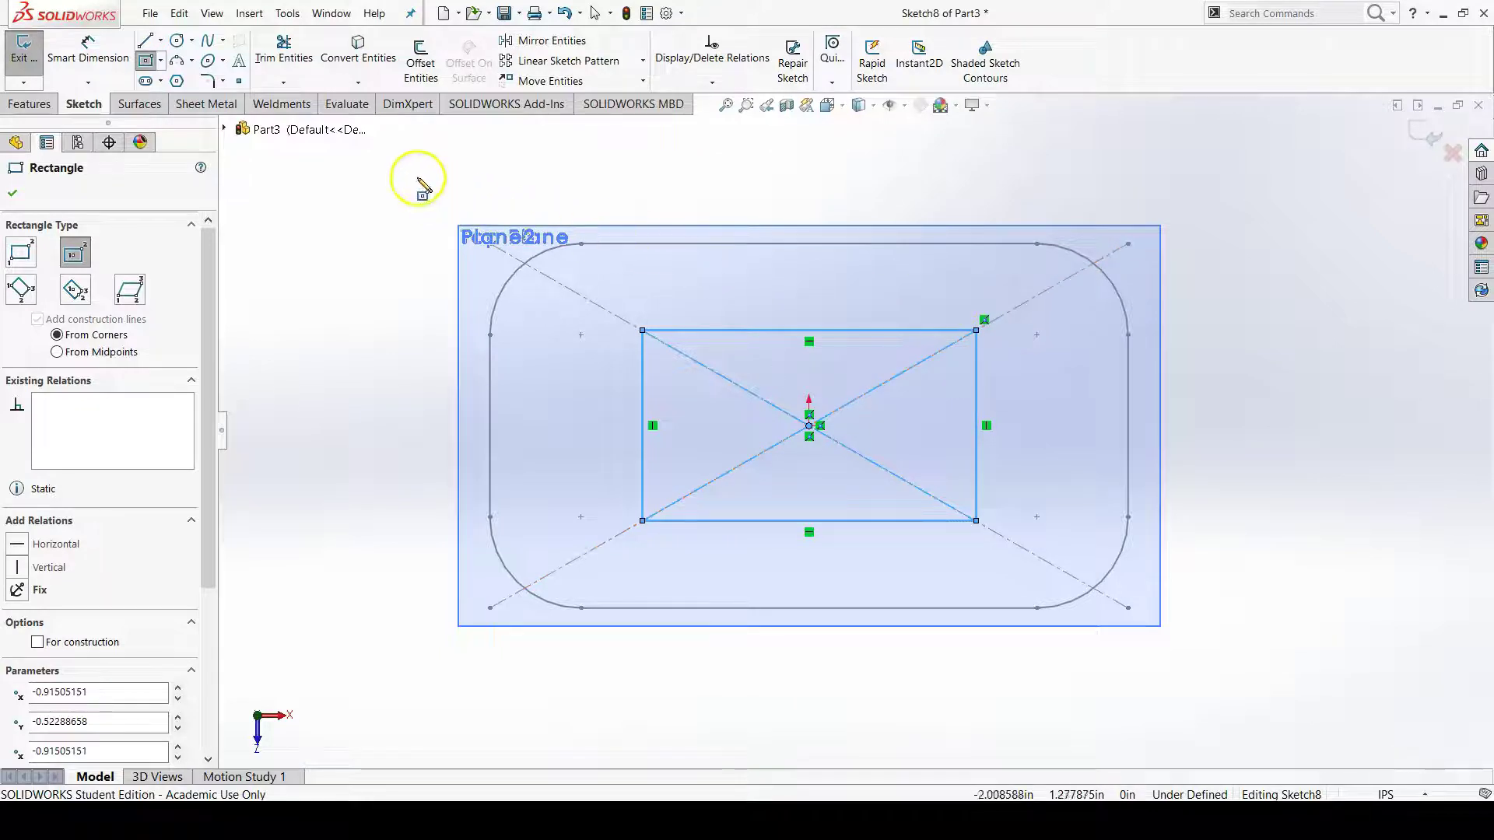
Dimension the rectangle's top edge to 2.5 in wide
click(88, 58)
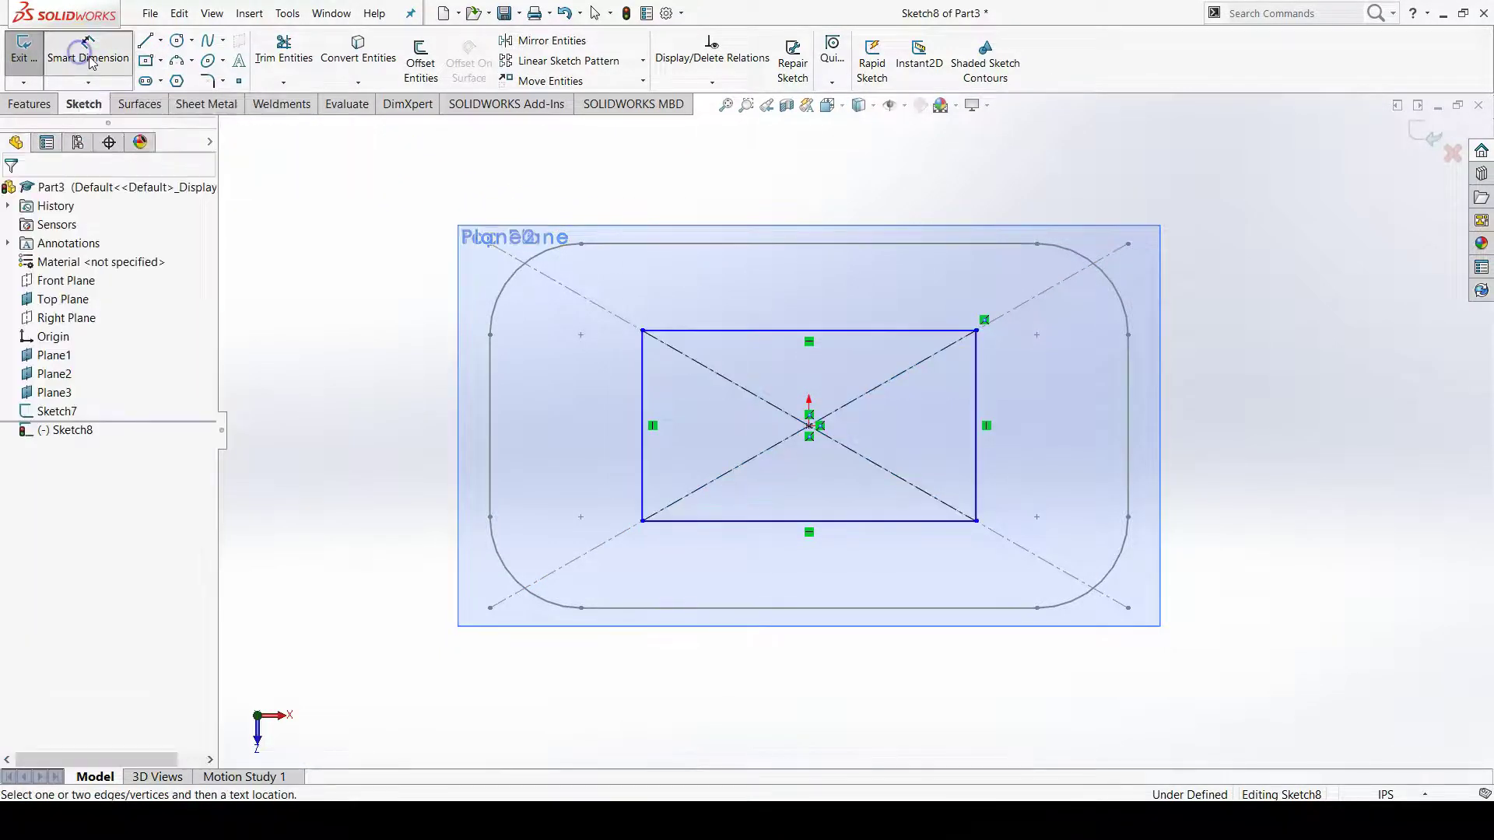
click(856, 323)
click(822, 285)
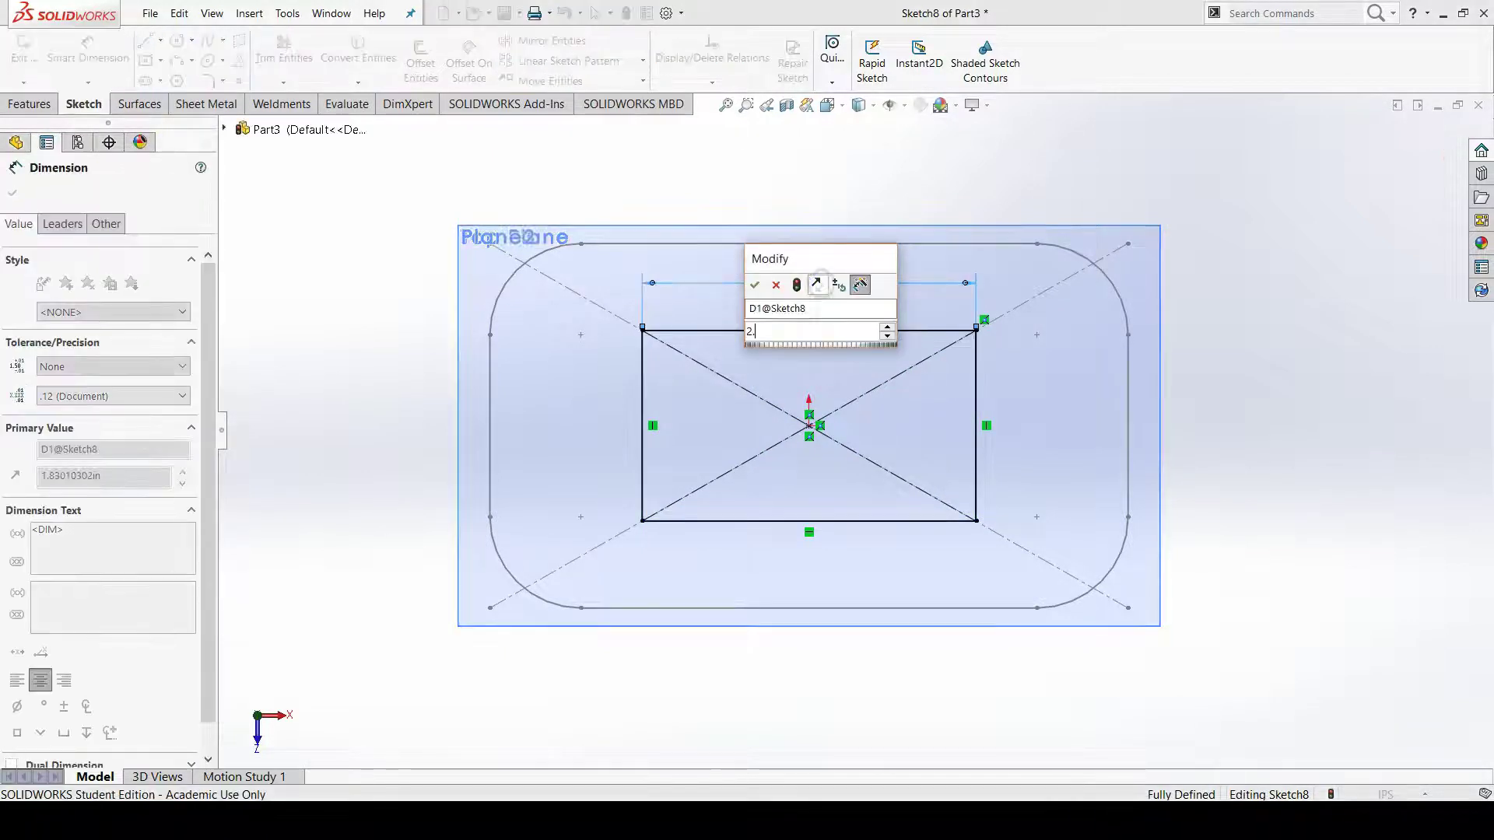
text(2.5)
key(Return)
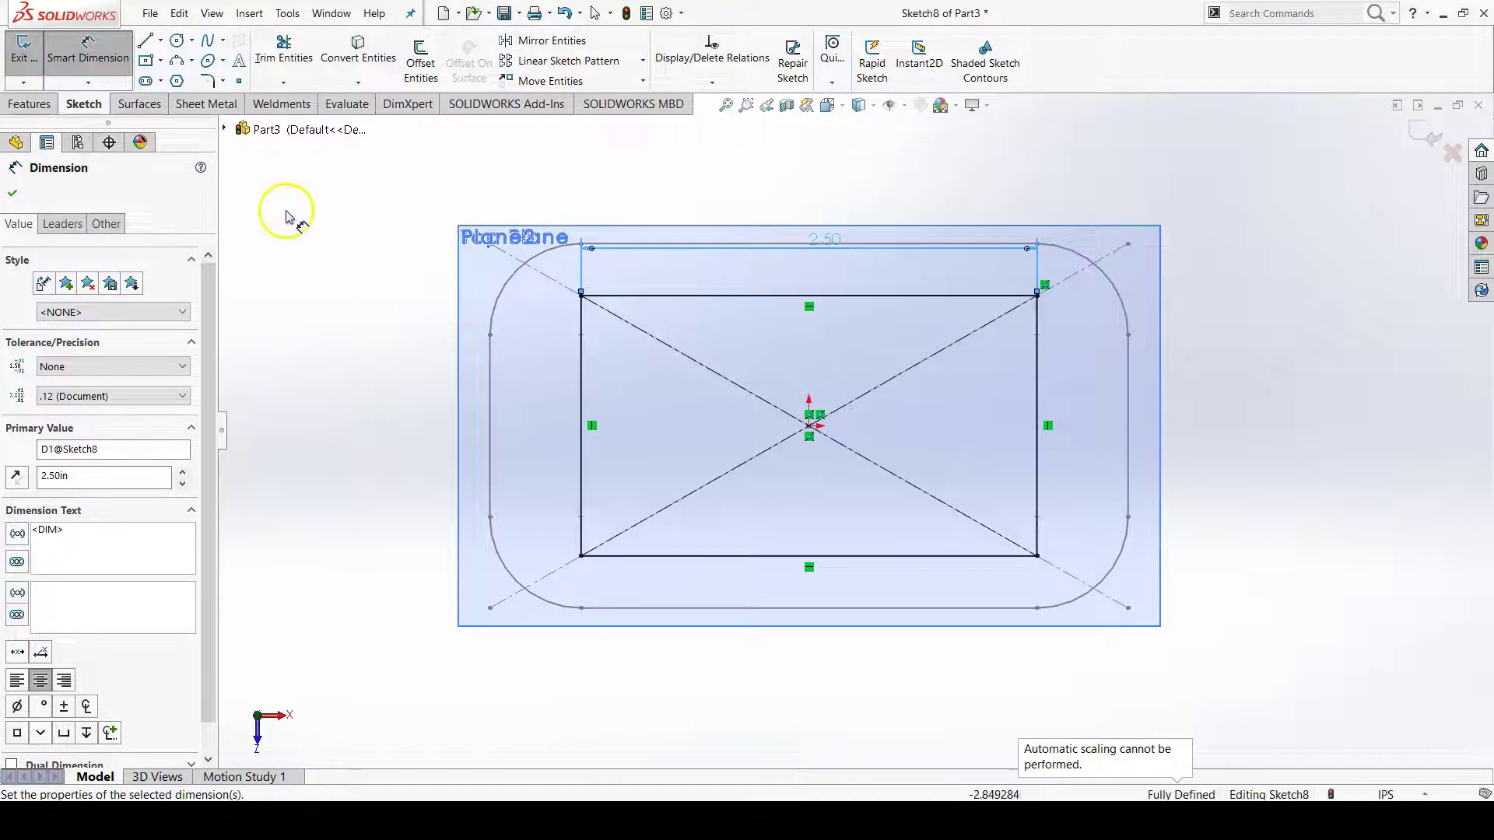
Round all four rectangle corners with 0.5 in fillets and move the 2.50 dimension higher
click(206, 82)
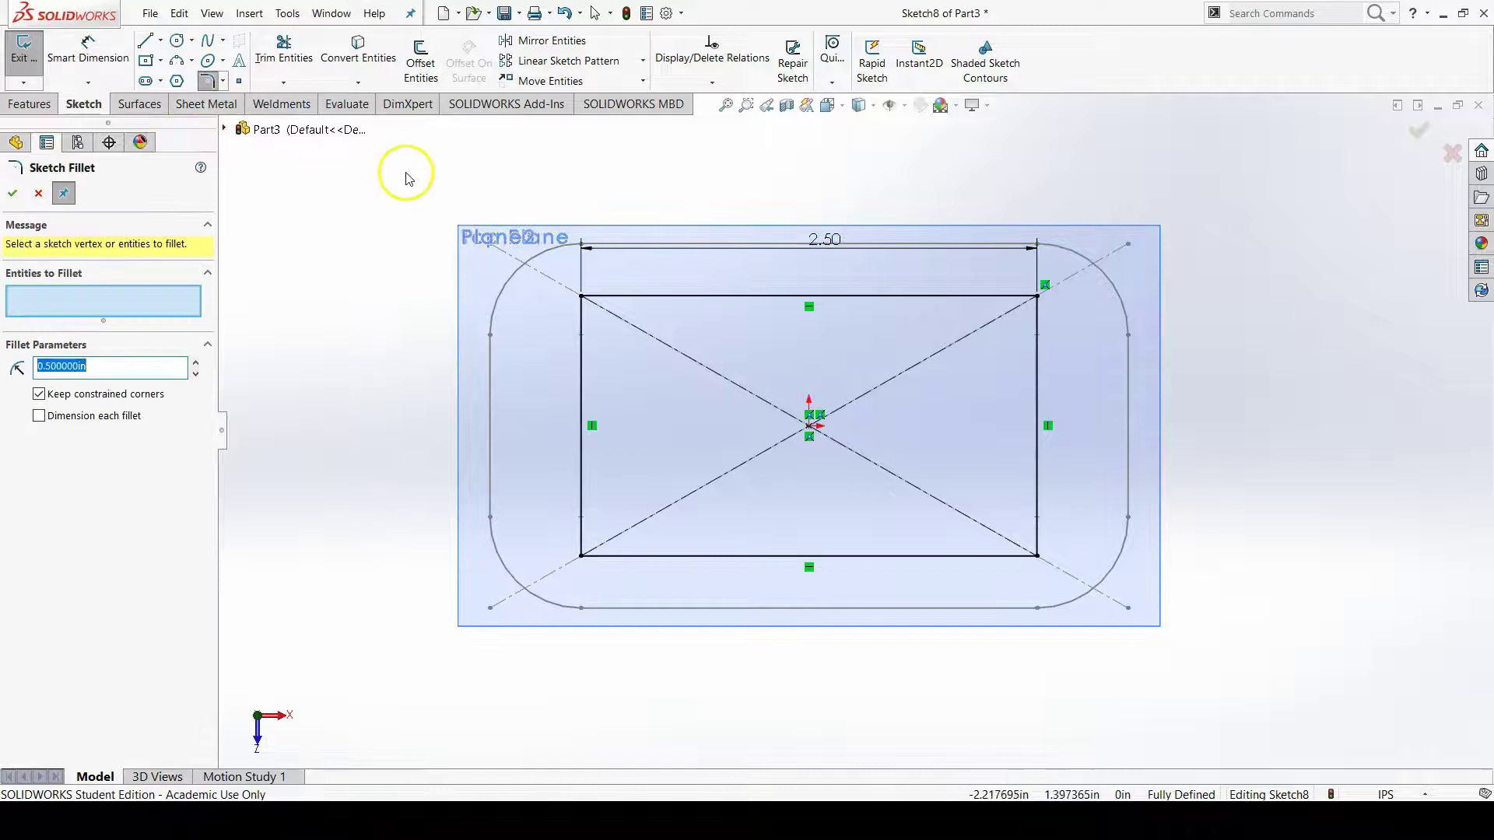
click(580, 294)
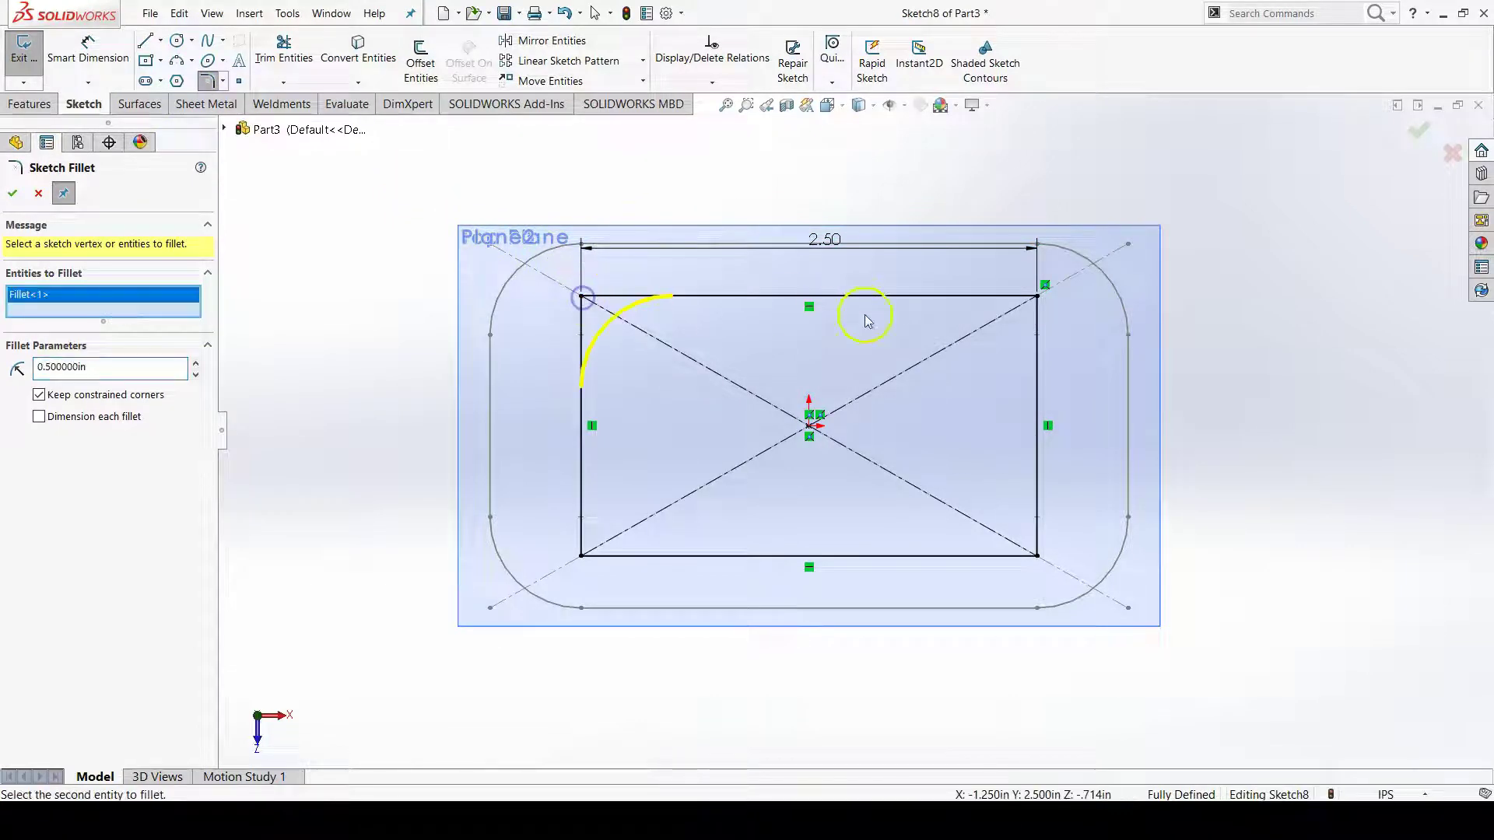
click(1036, 297)
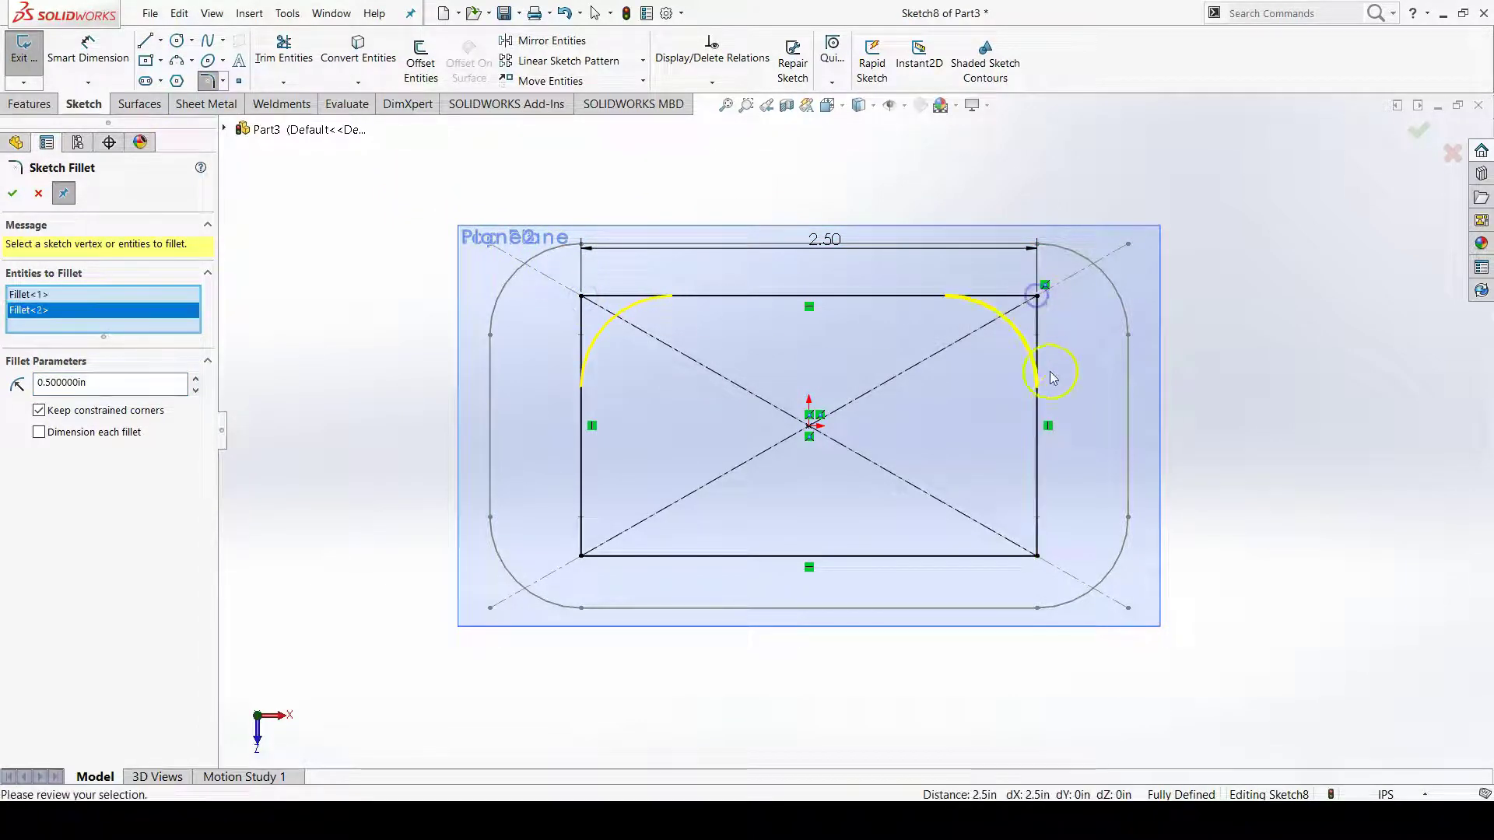
click(1037, 556)
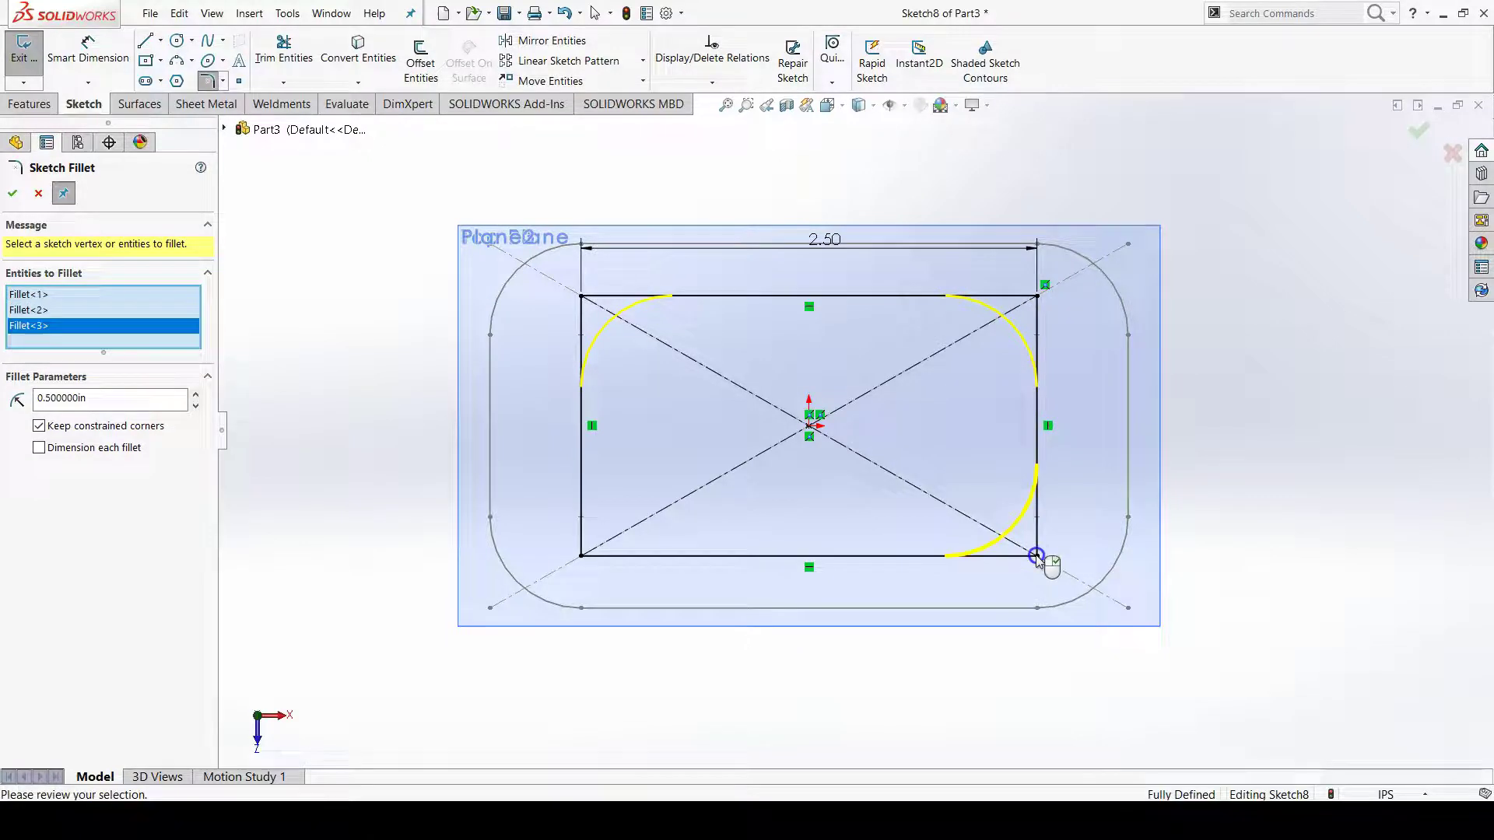
click(585, 561)
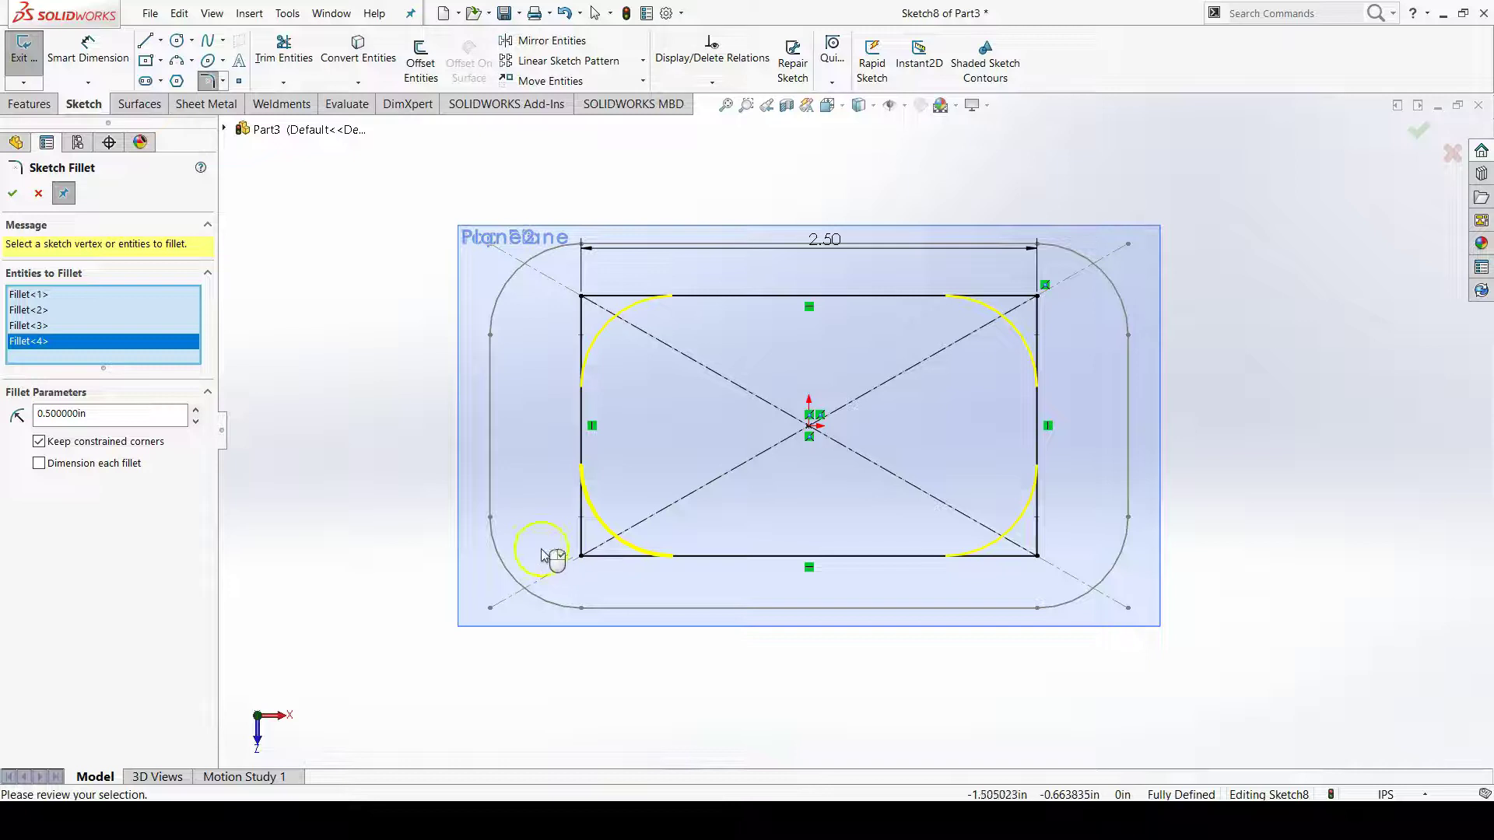
click(11, 196)
click(11, 196)
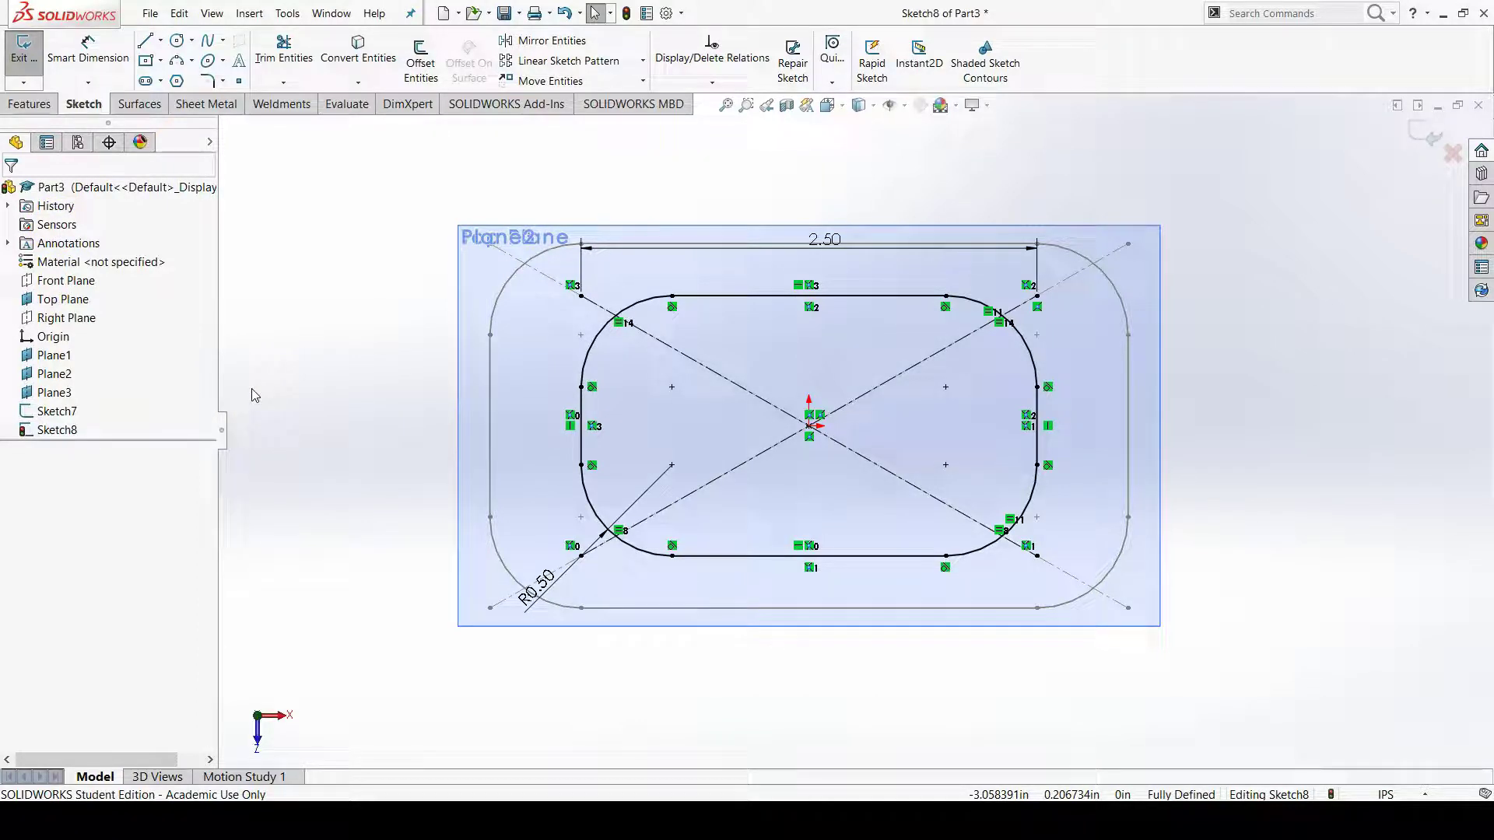
drag(833, 240, 817, 162)
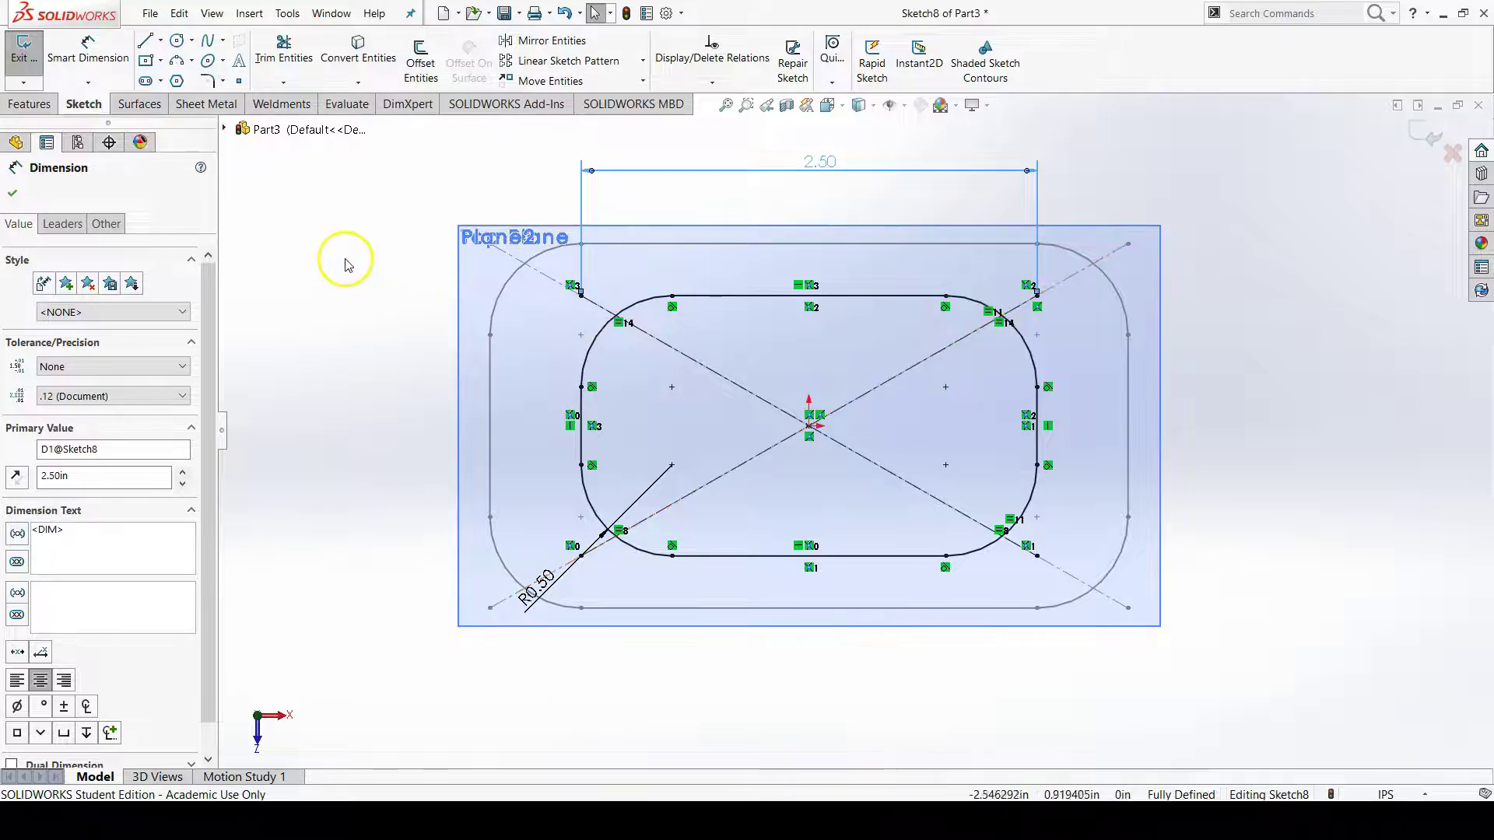
Exit Sketch8, zoom out, and open Sketch9 on Plane2
click(23, 49)
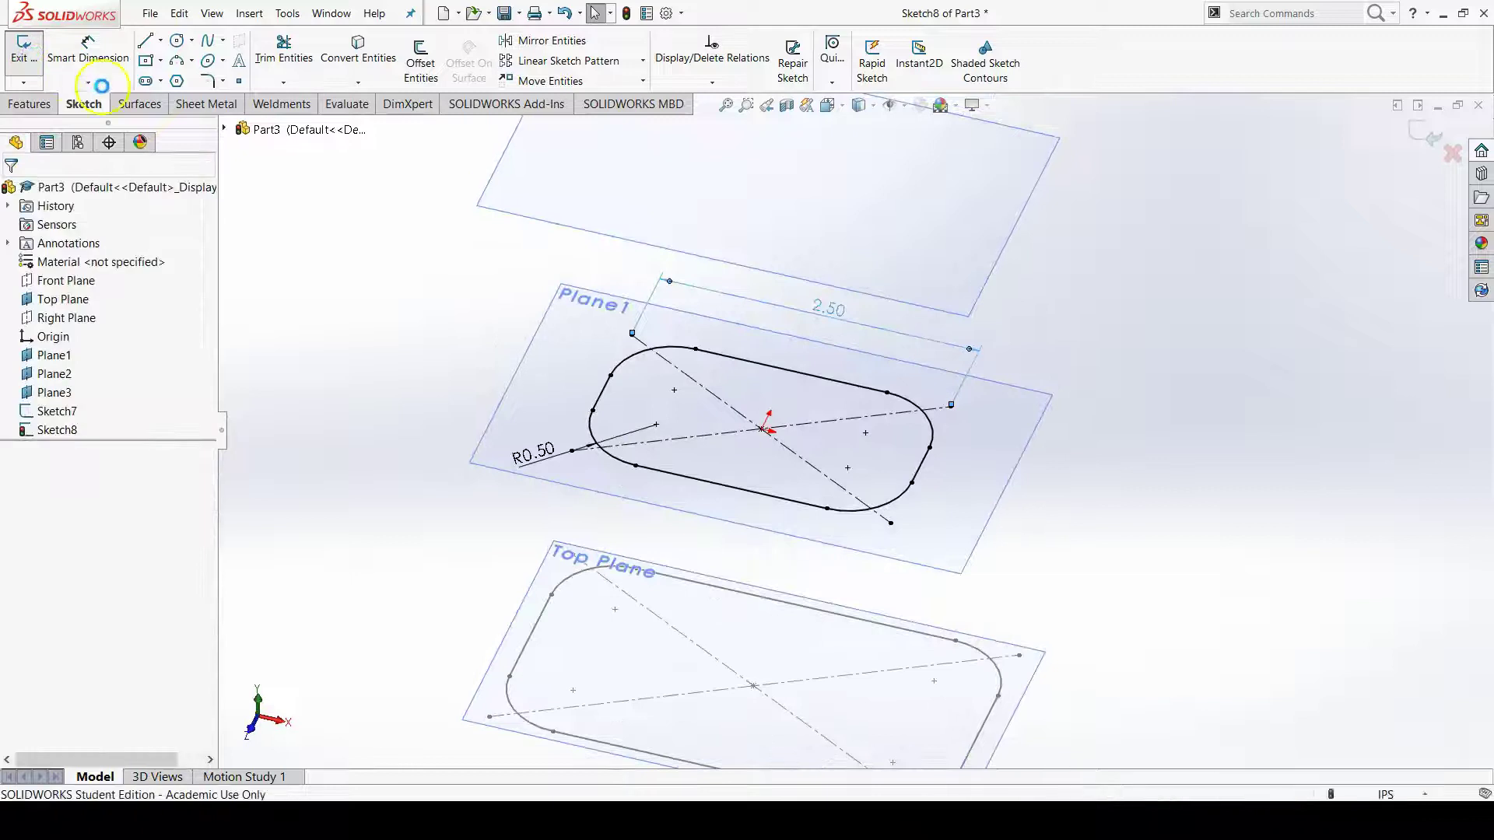
click(395, 358)
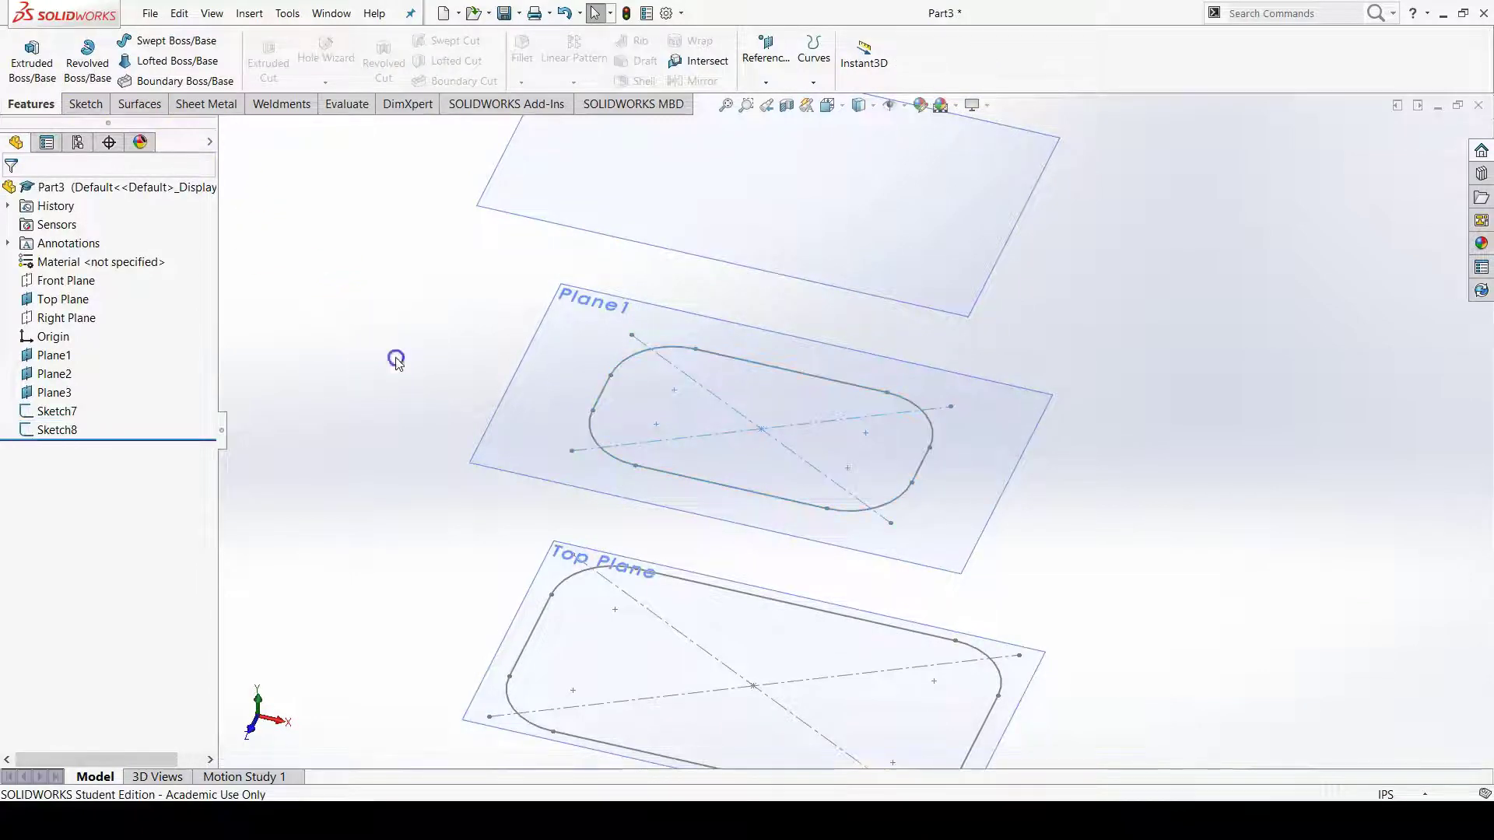
scroll(1043, 386, up, 3)
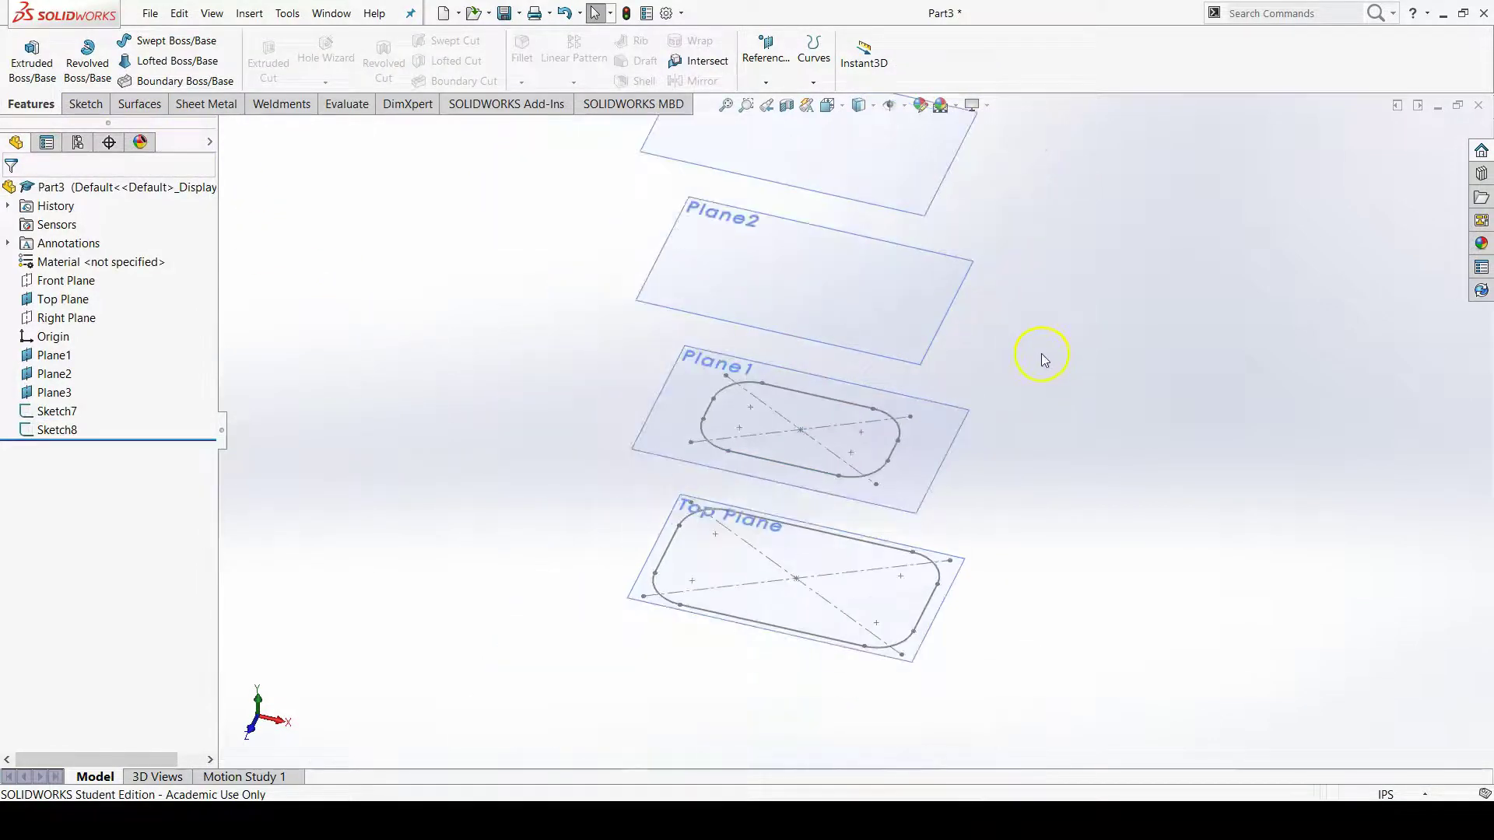
right_click(808, 247)
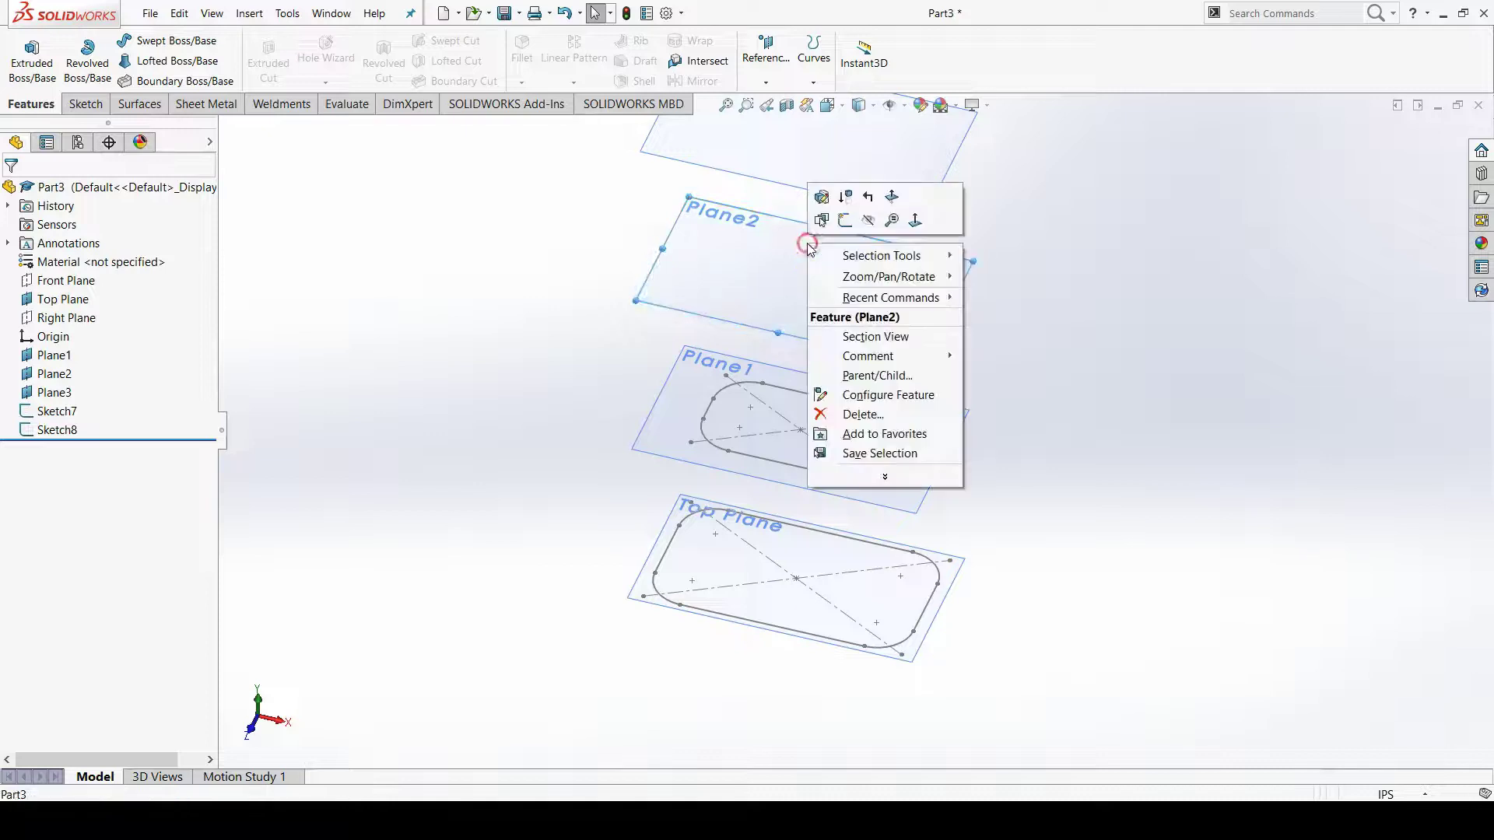
click(846, 222)
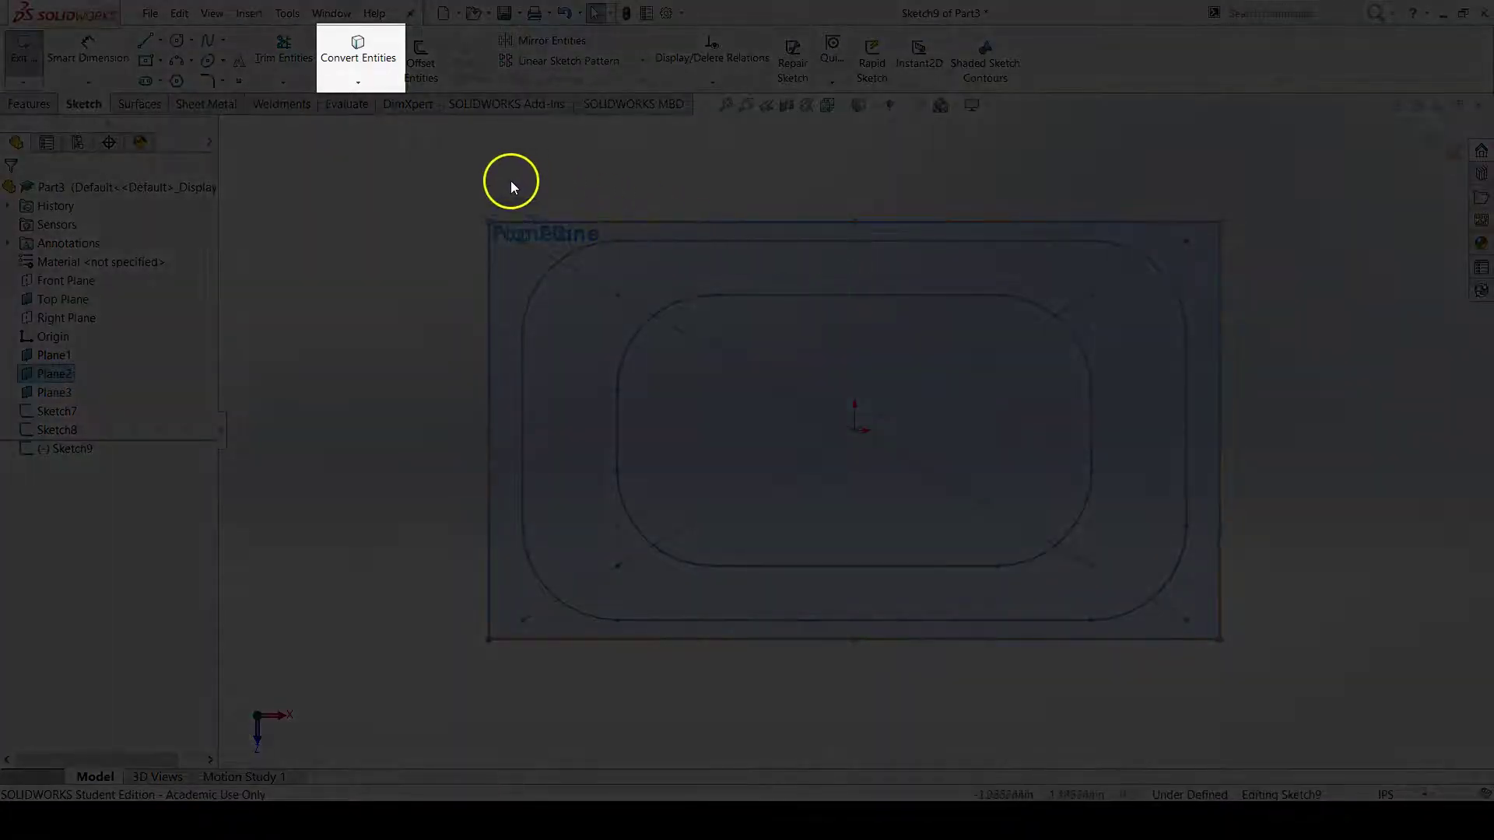
Convert Sketch7's large filleted rectangle into the Plane2 sketch, making it fully defined
click(357, 42)
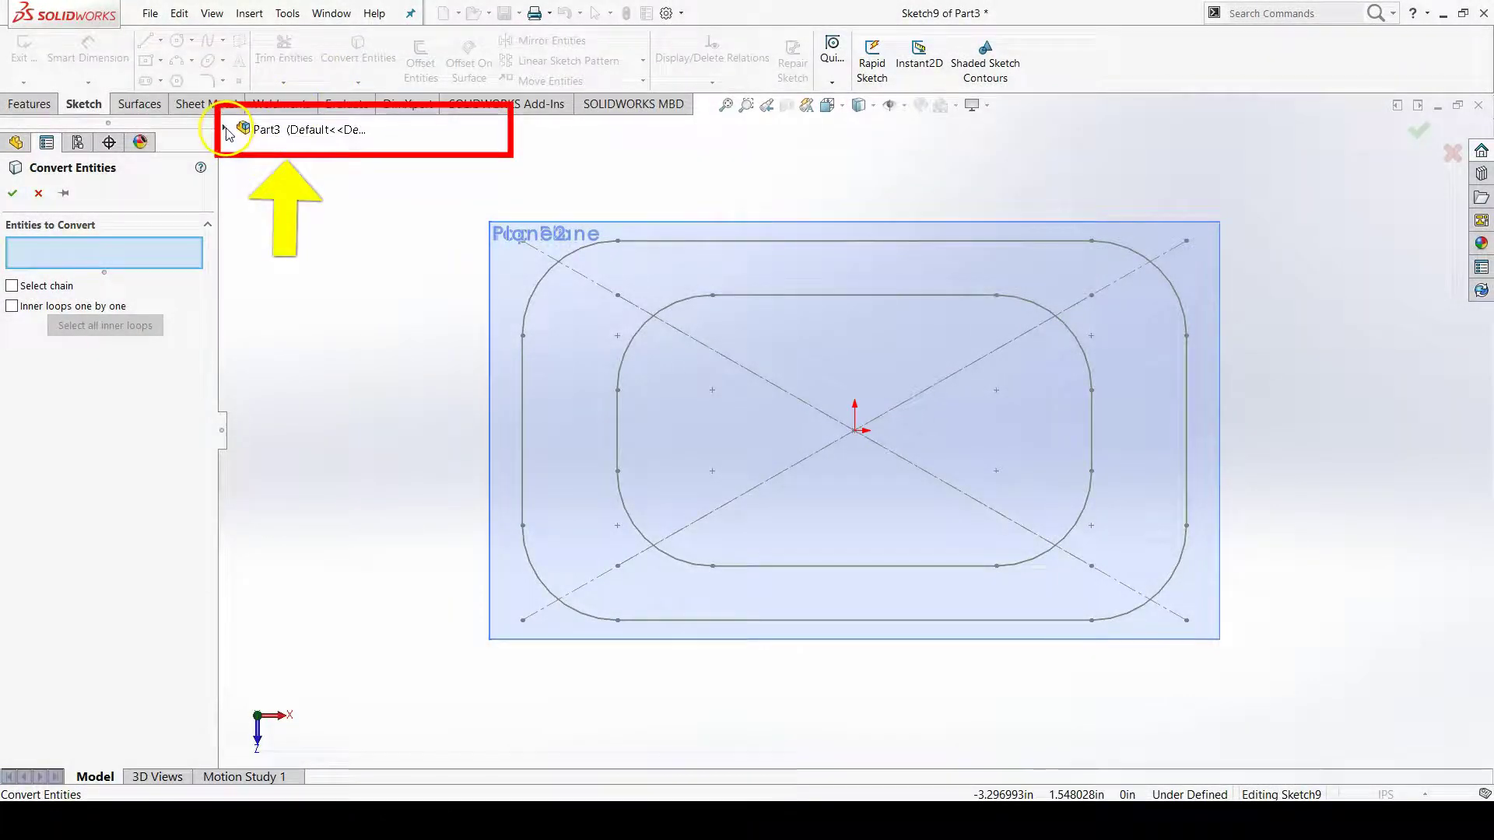
click(226, 129)
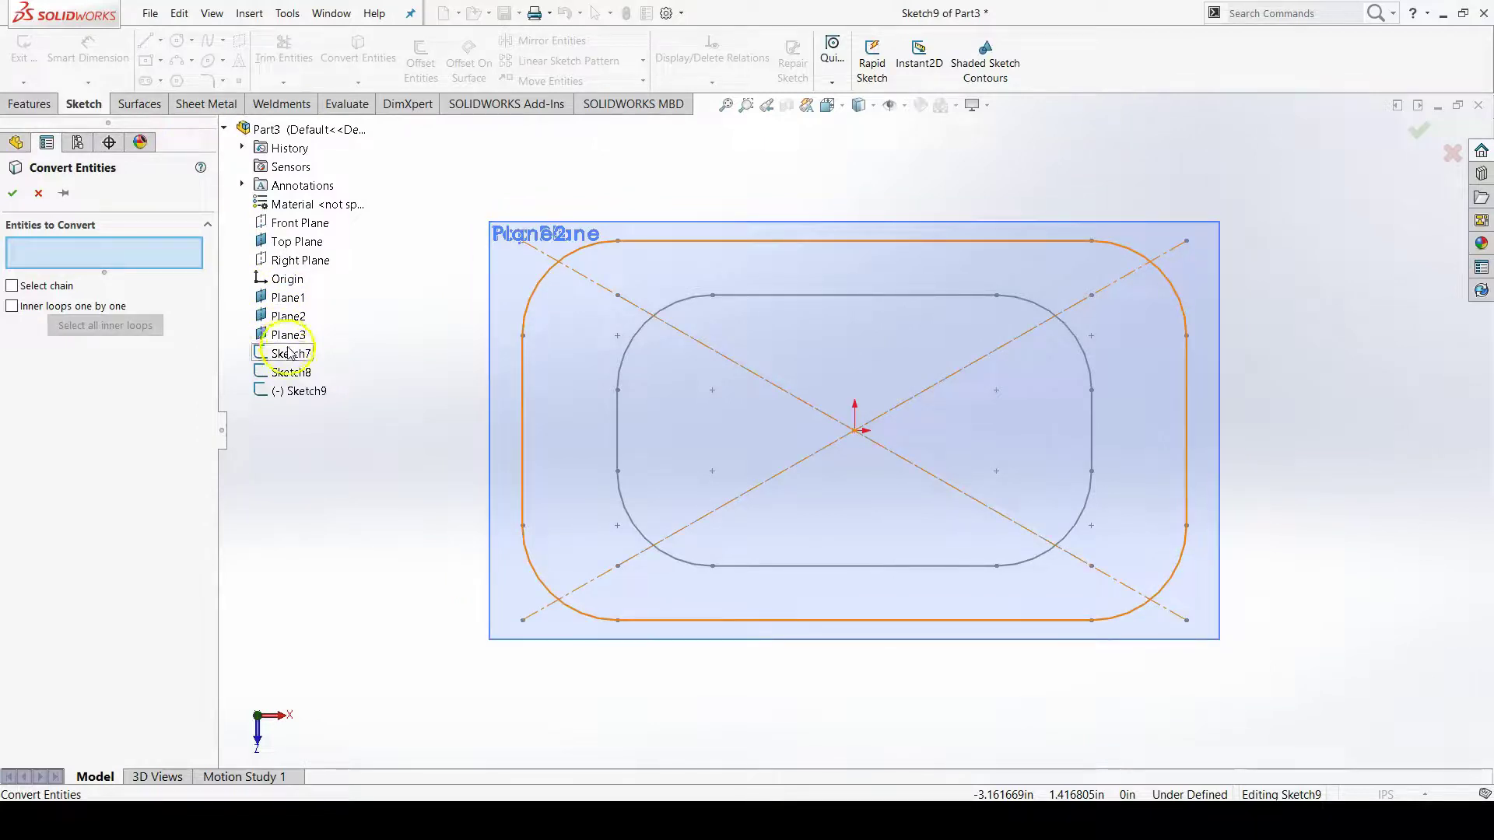
click(289, 354)
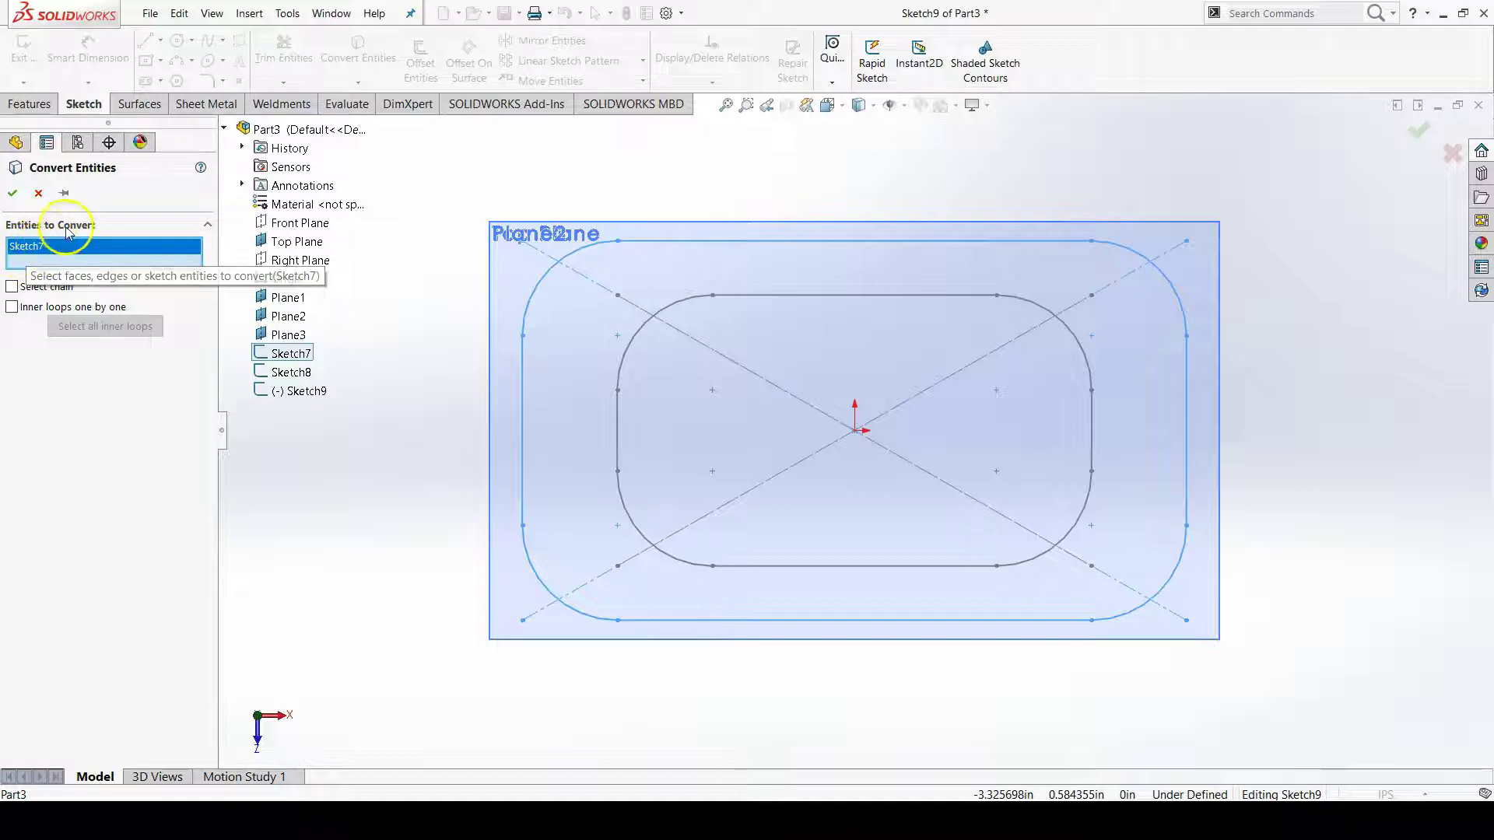
click(12, 194)
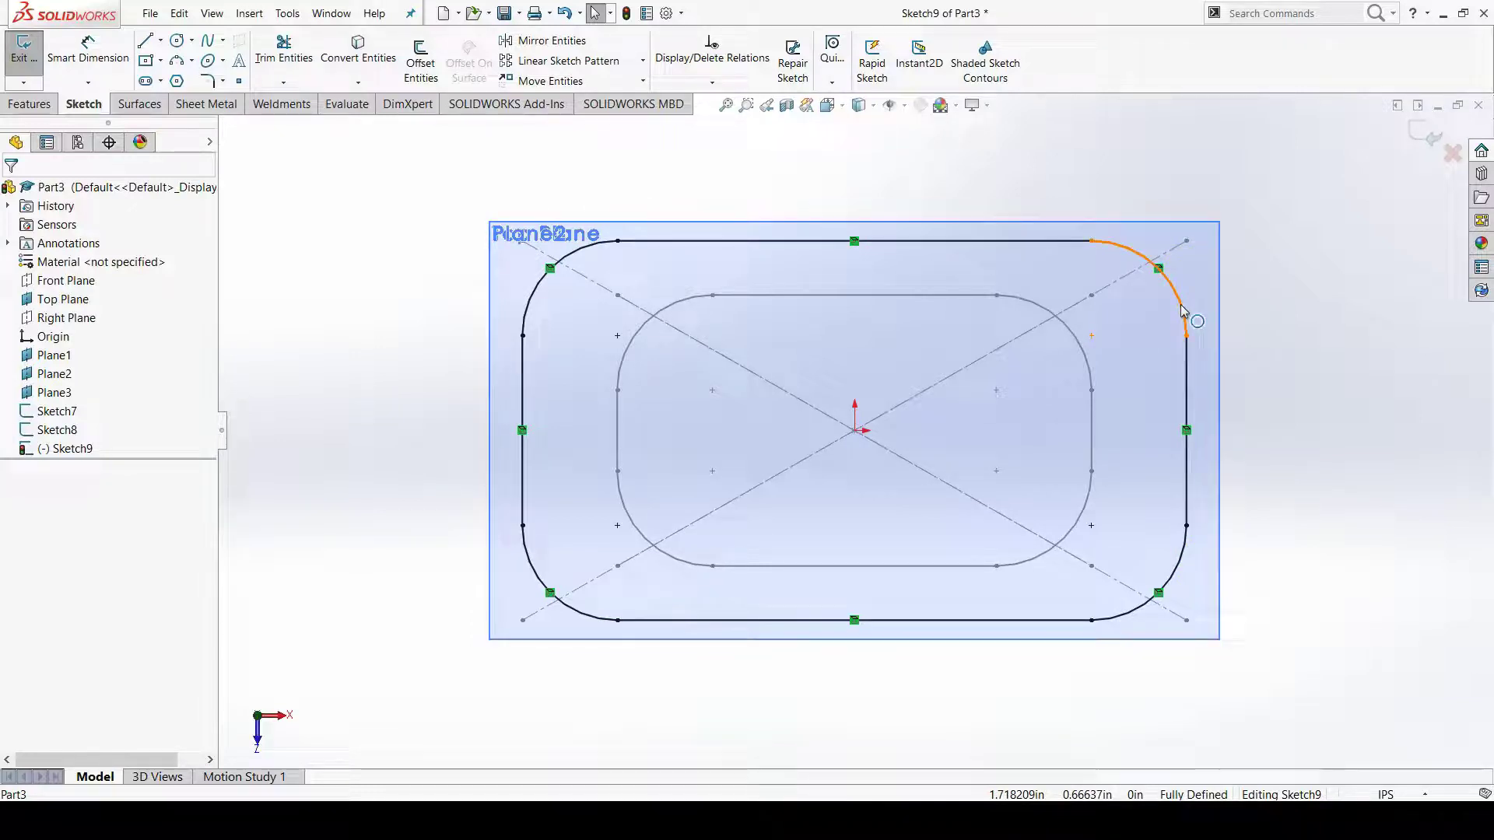
click(1222, 397)
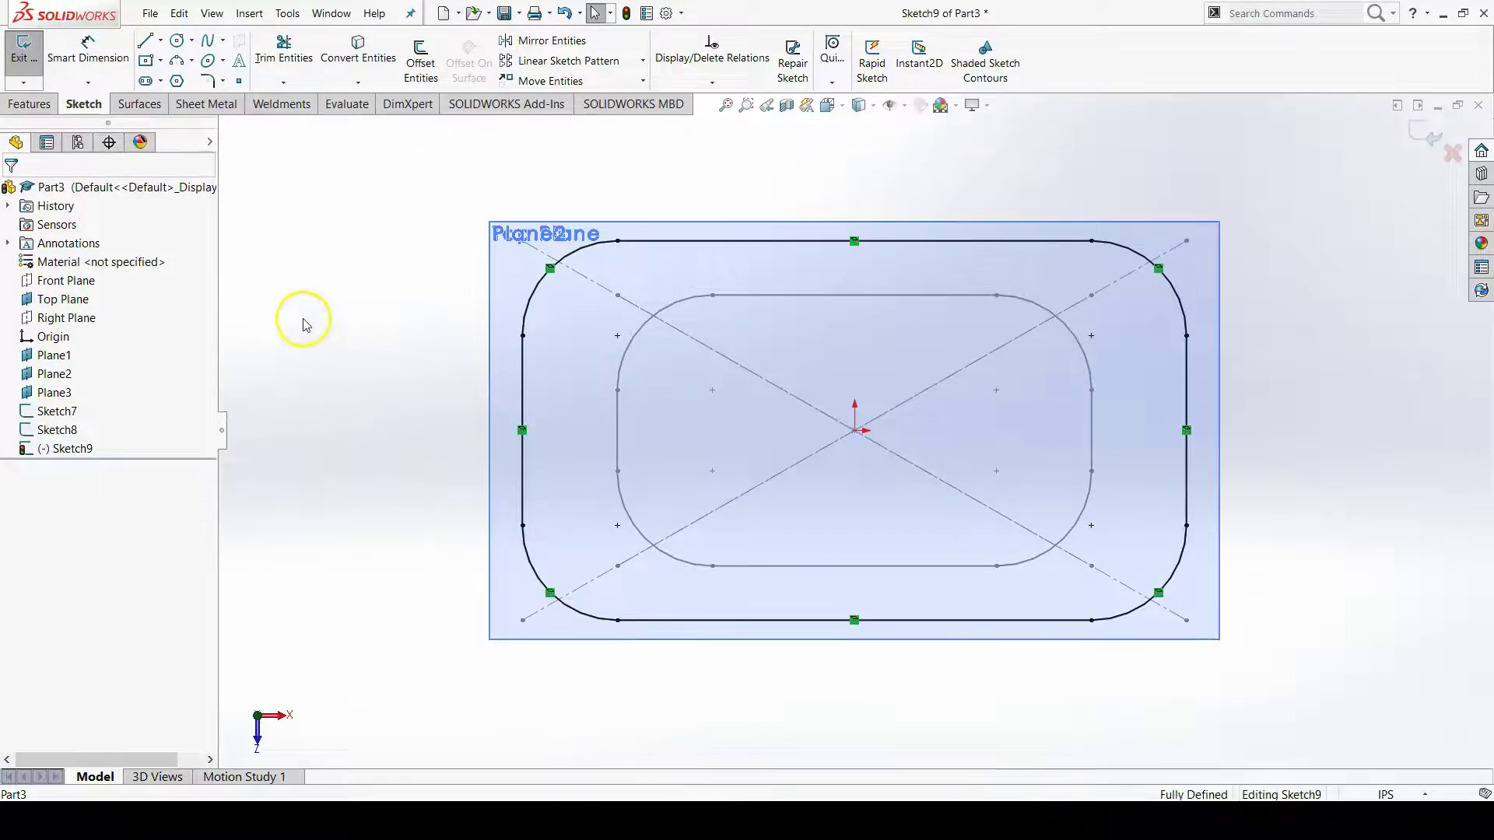
Exit the Plane2 sketch, start a new sketch on Plane3, and select the Circle tool
click(23, 45)
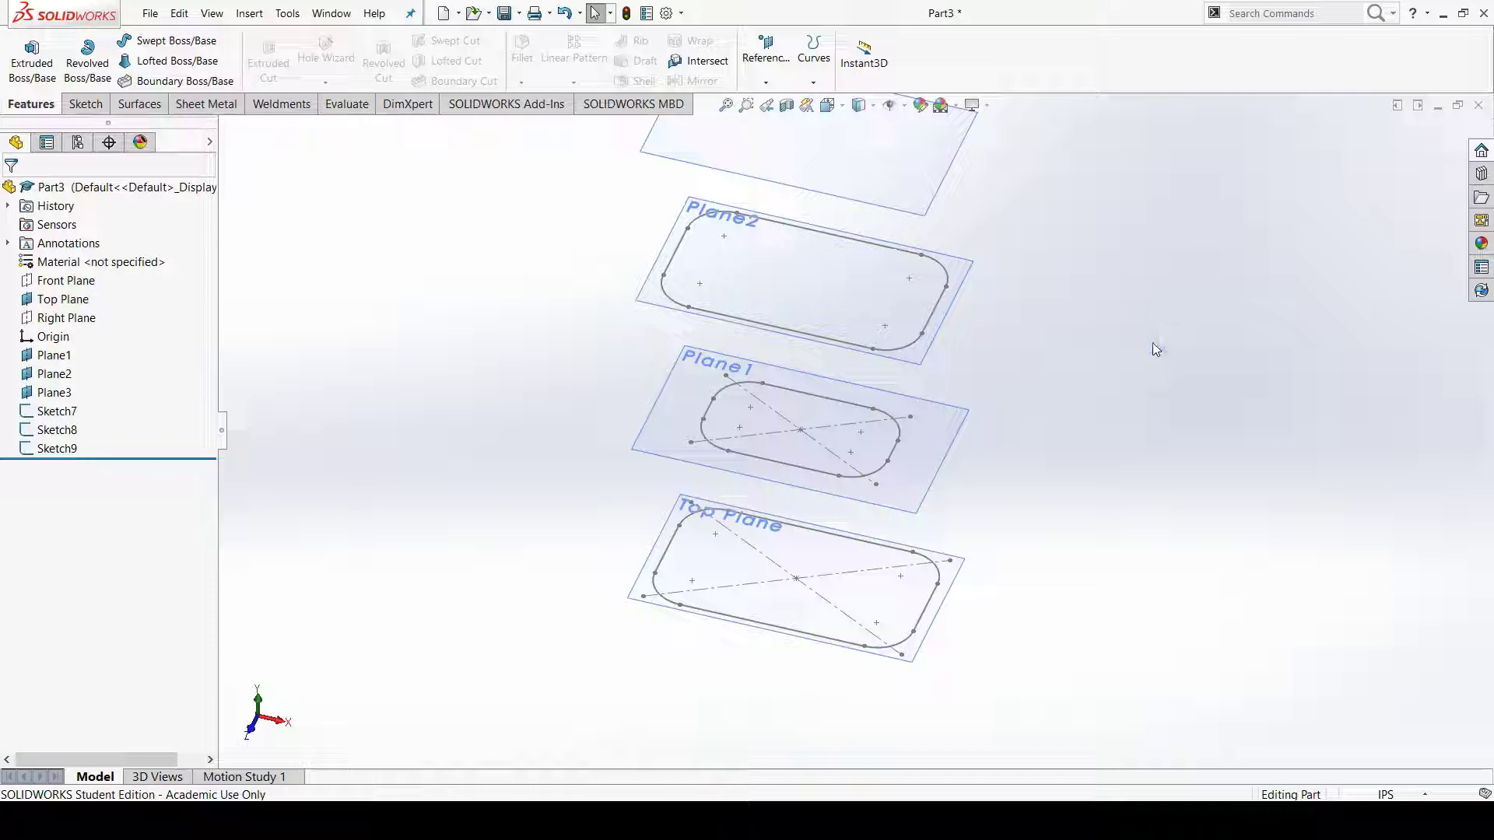
middle_drag(1041, 322, 809, 203)
scroll(805, 210, down, 3)
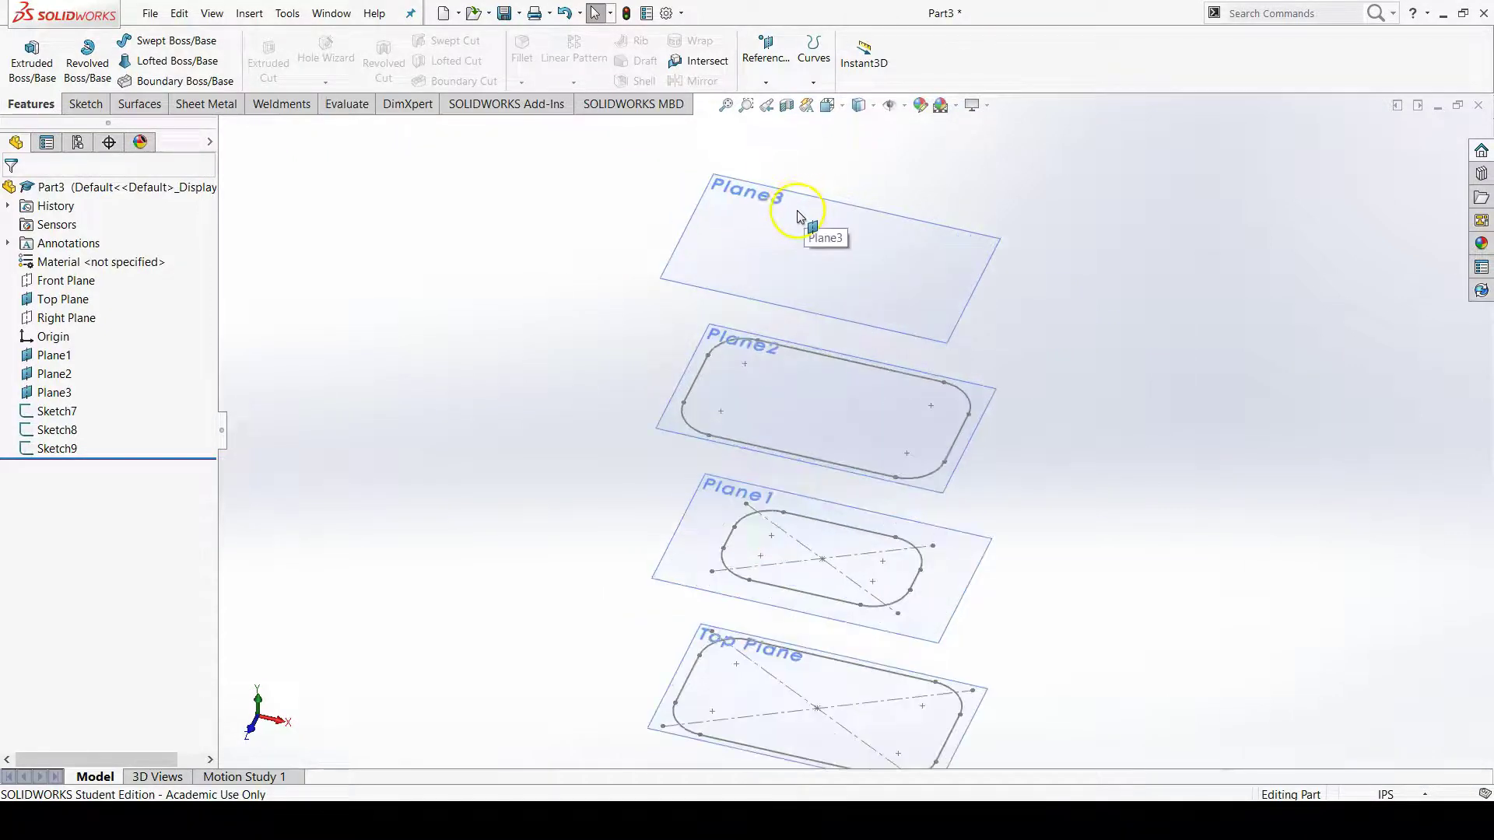
right_click(799, 274)
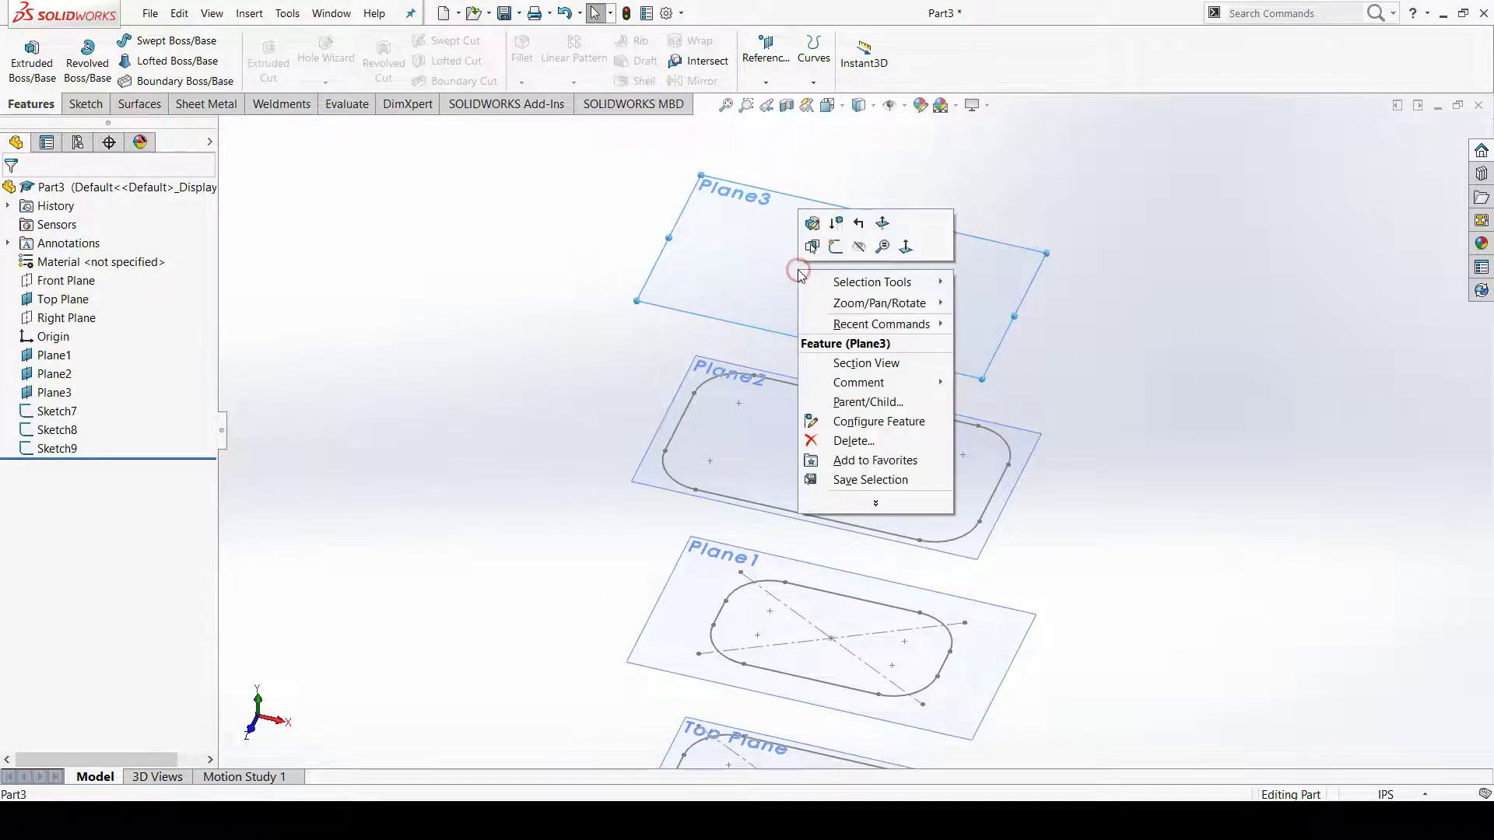
click(836, 249)
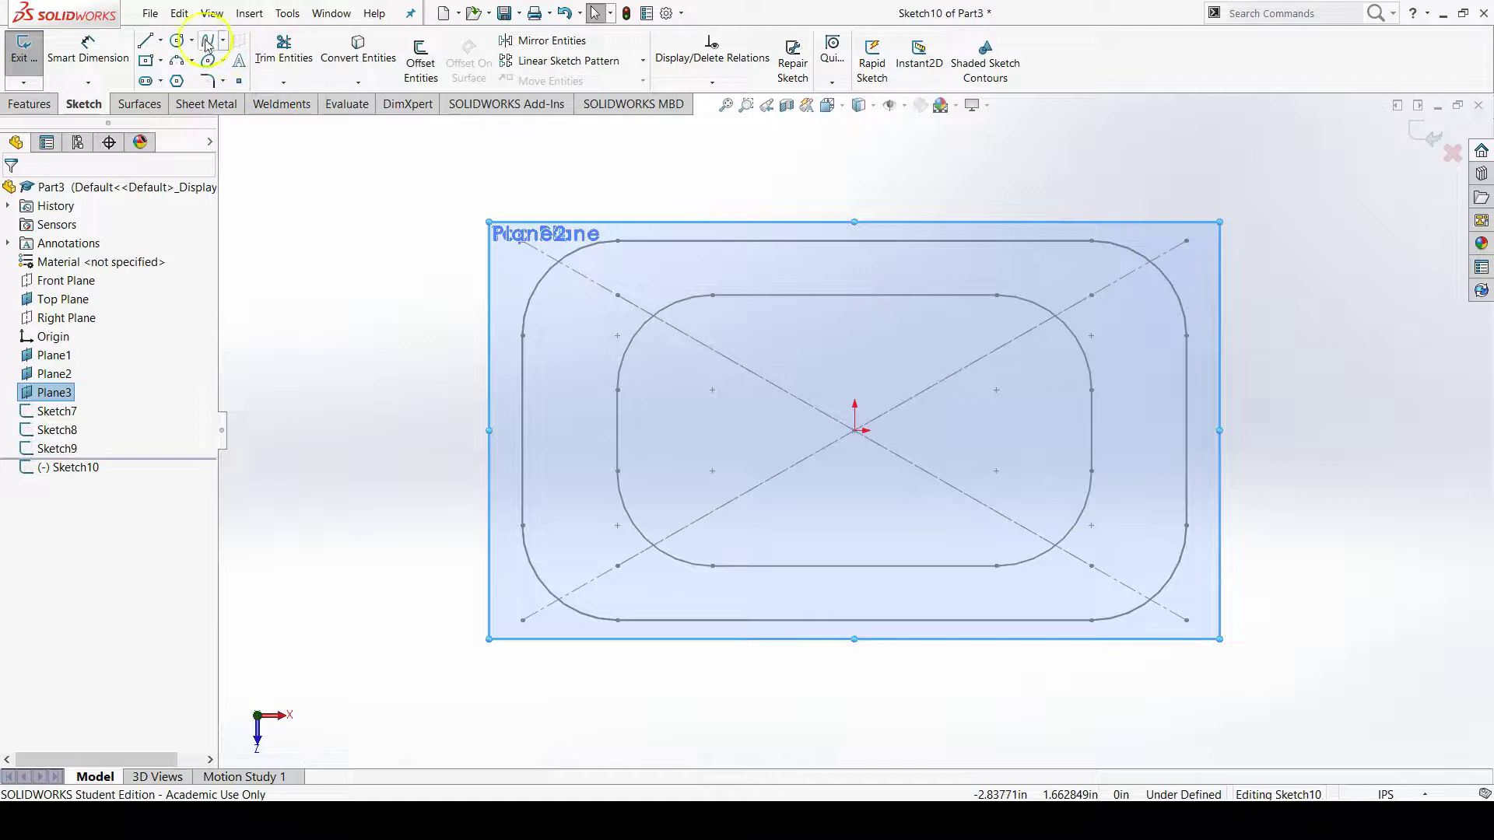
click(177, 47)
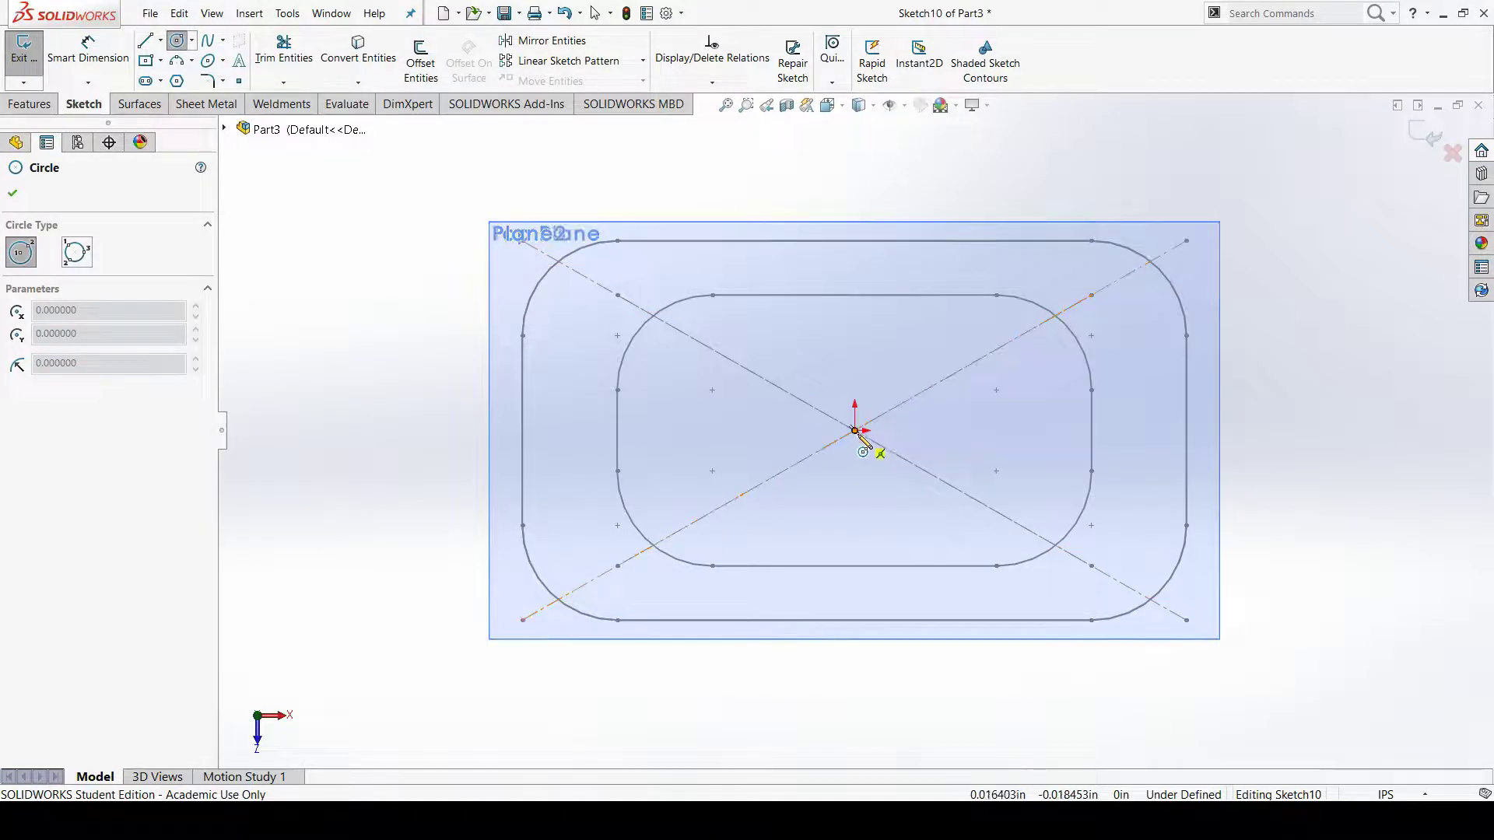
Draw a circle centred on the sketch origin with radius 0.714286
mouse_move(856, 431)
mouse_down()
mouse_move(872, 354)
mouse_move(859, 300)
mouse_up()
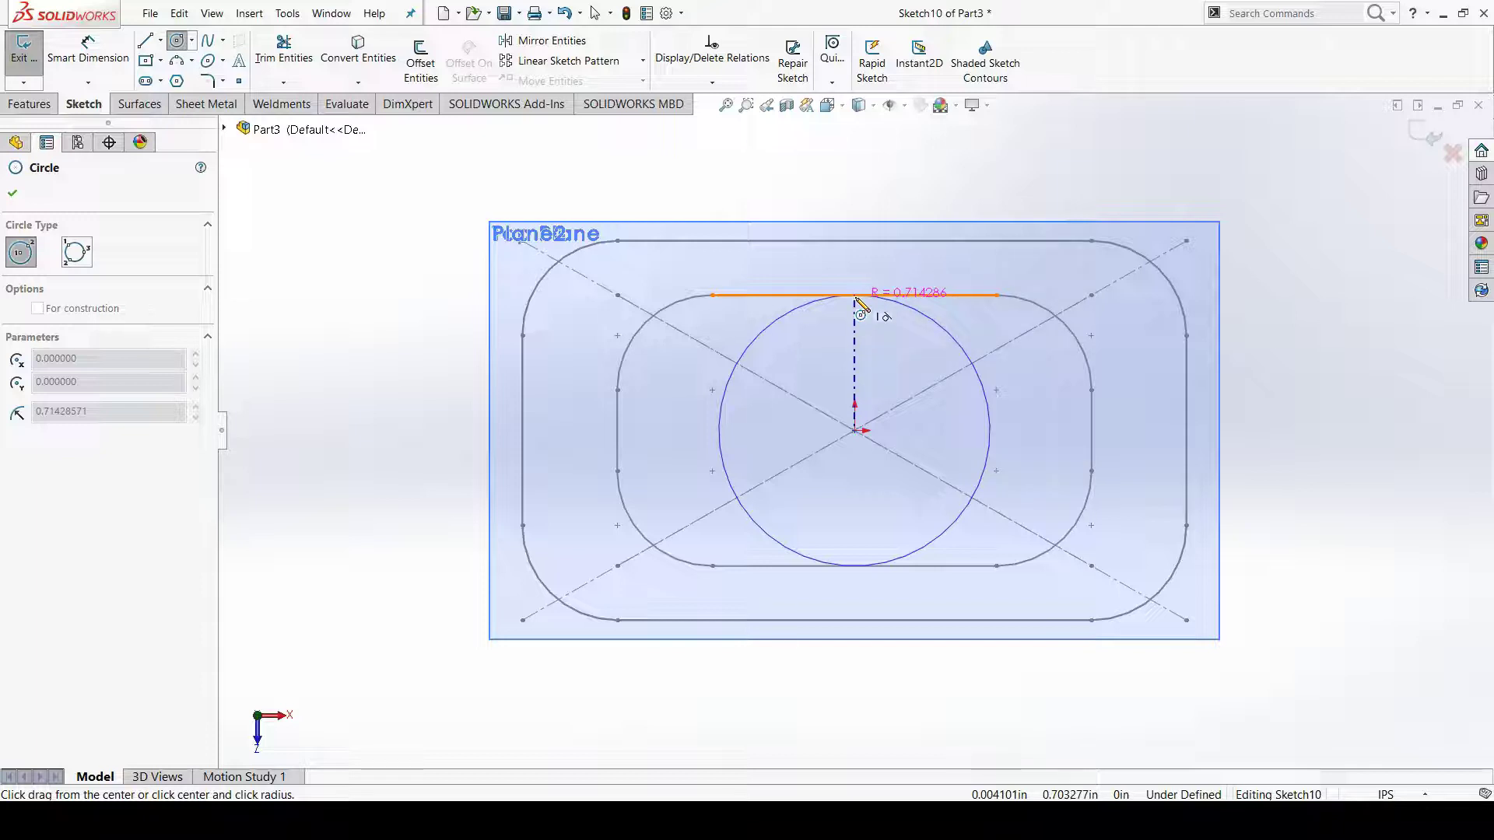
click(860, 303)
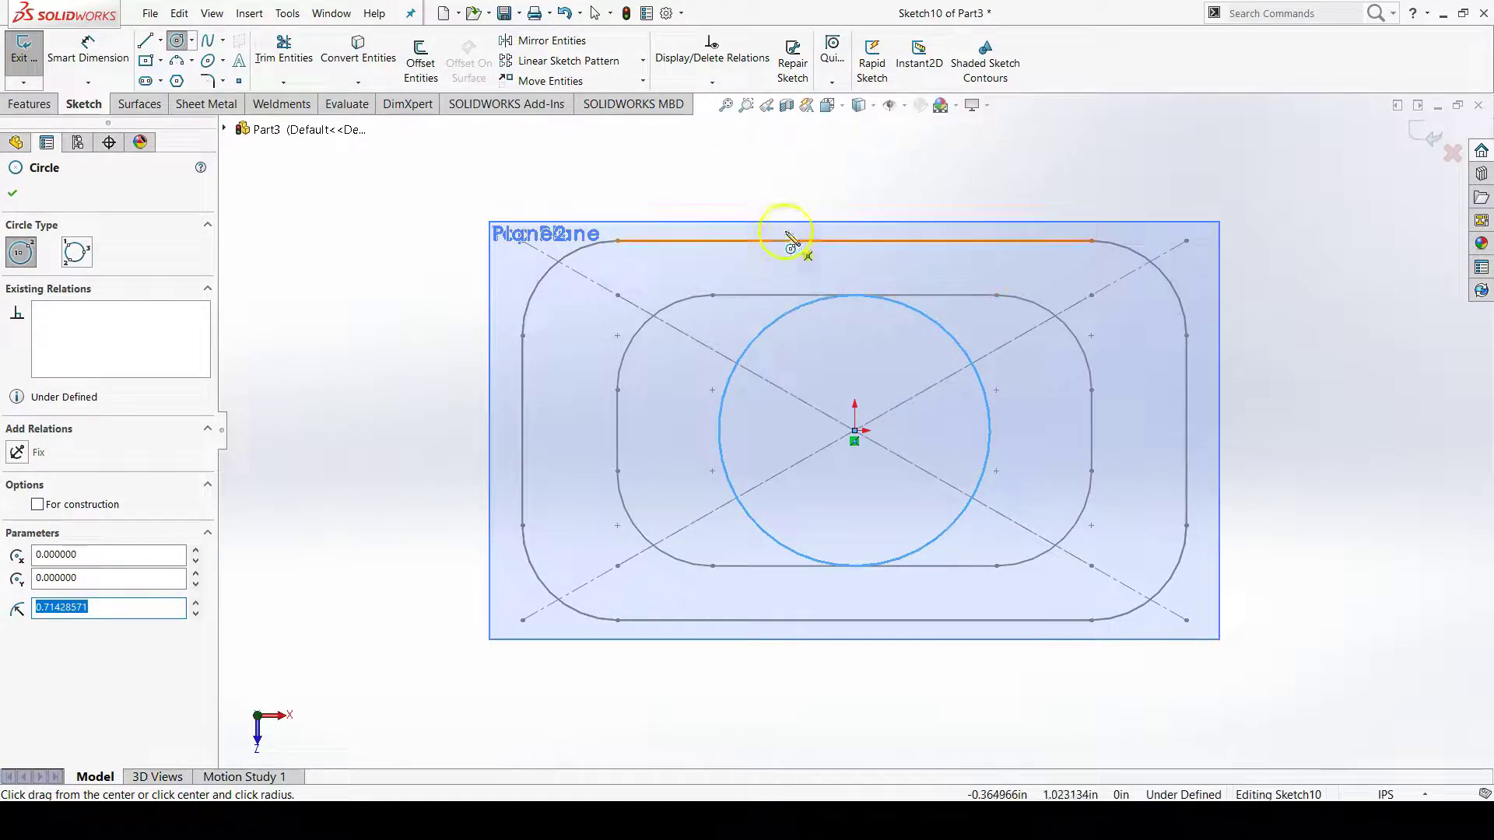
Add a Tangent relation between the circle and Sketch8's top edge (Line3), then exit the sketch
click(712, 82)
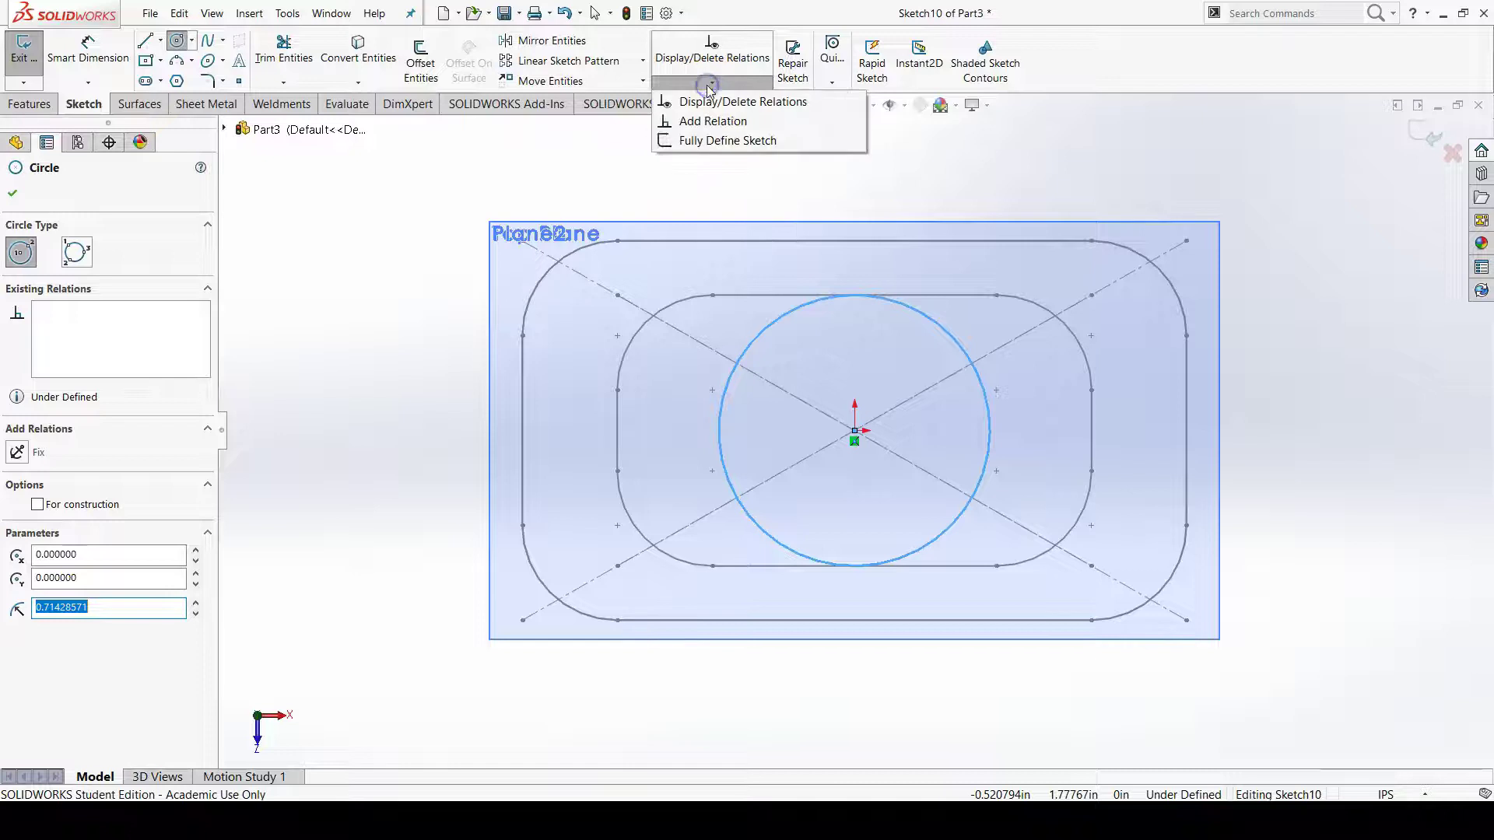
click(758, 128)
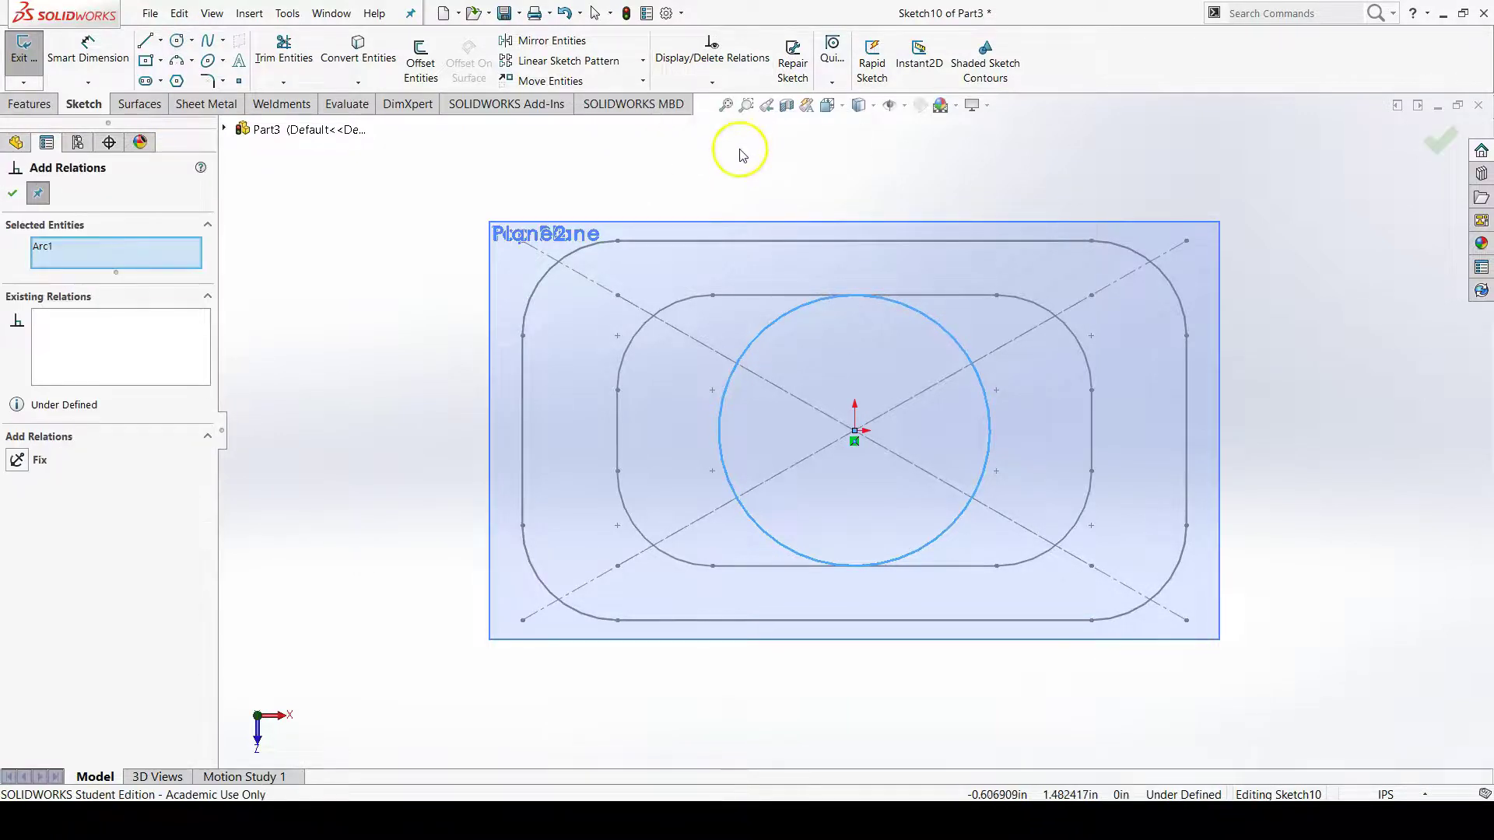
click(781, 301)
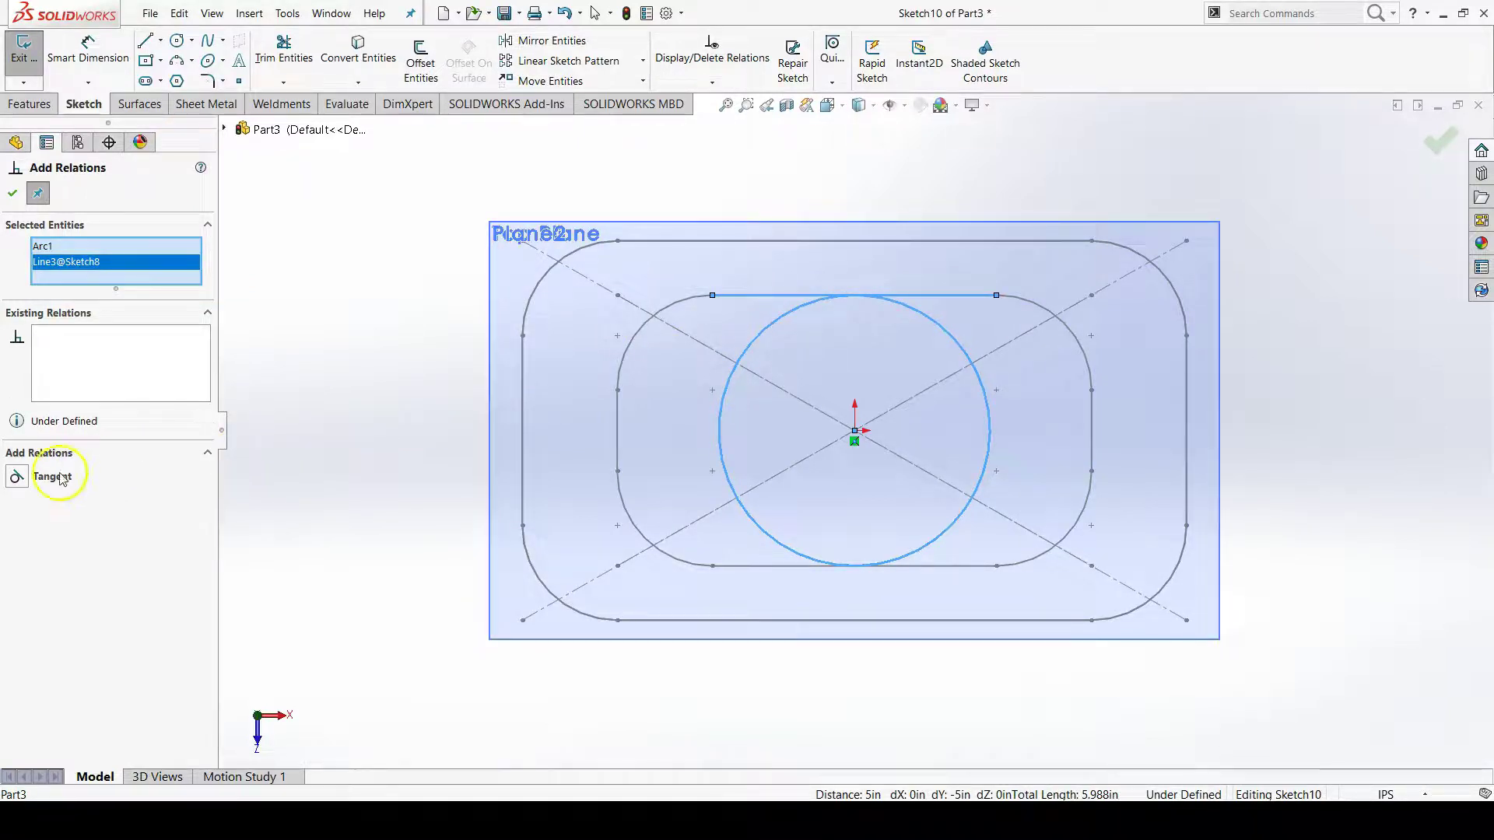
click(16, 478)
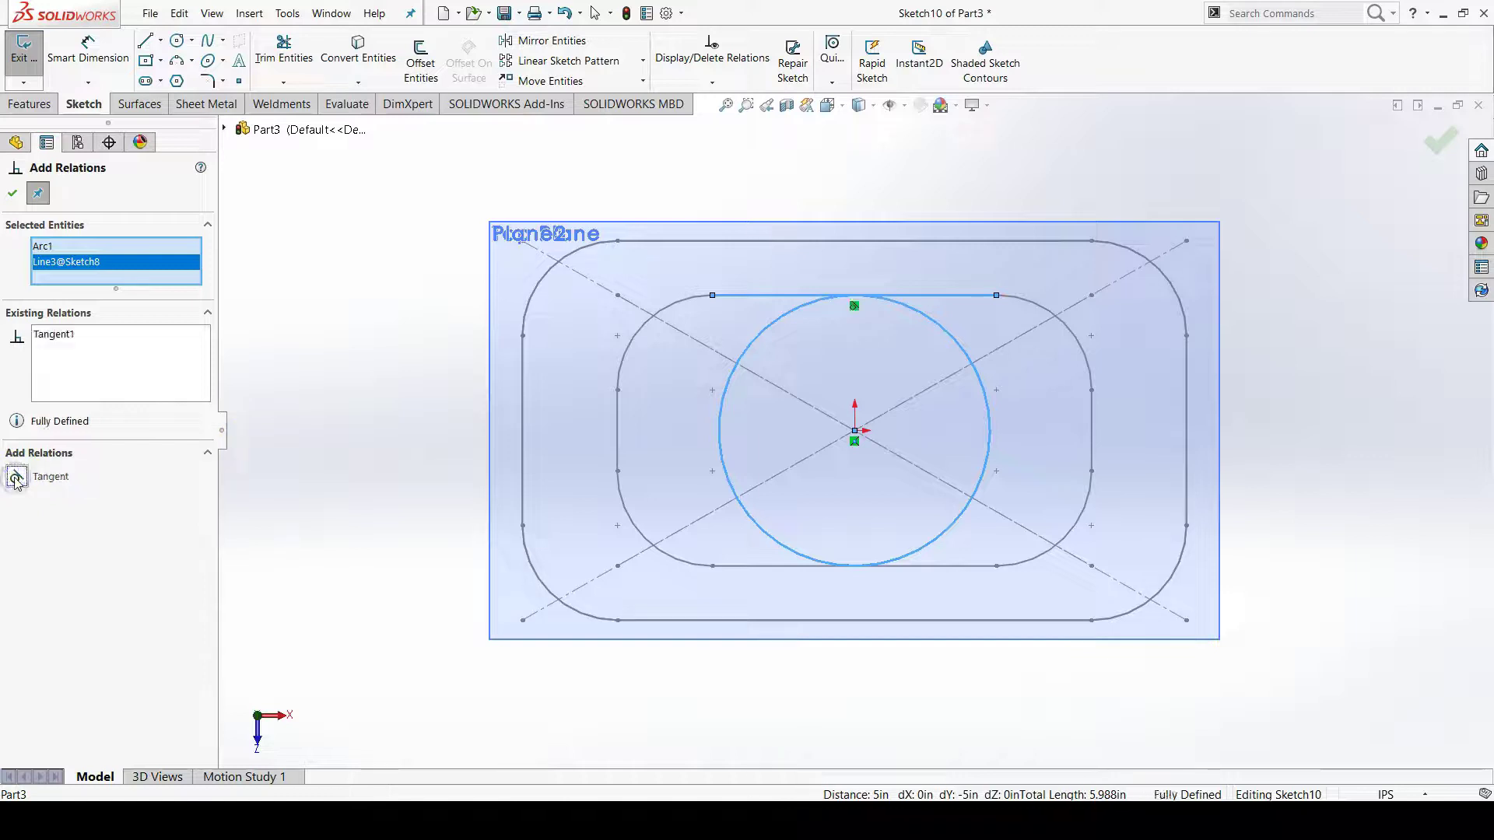
click(12, 194)
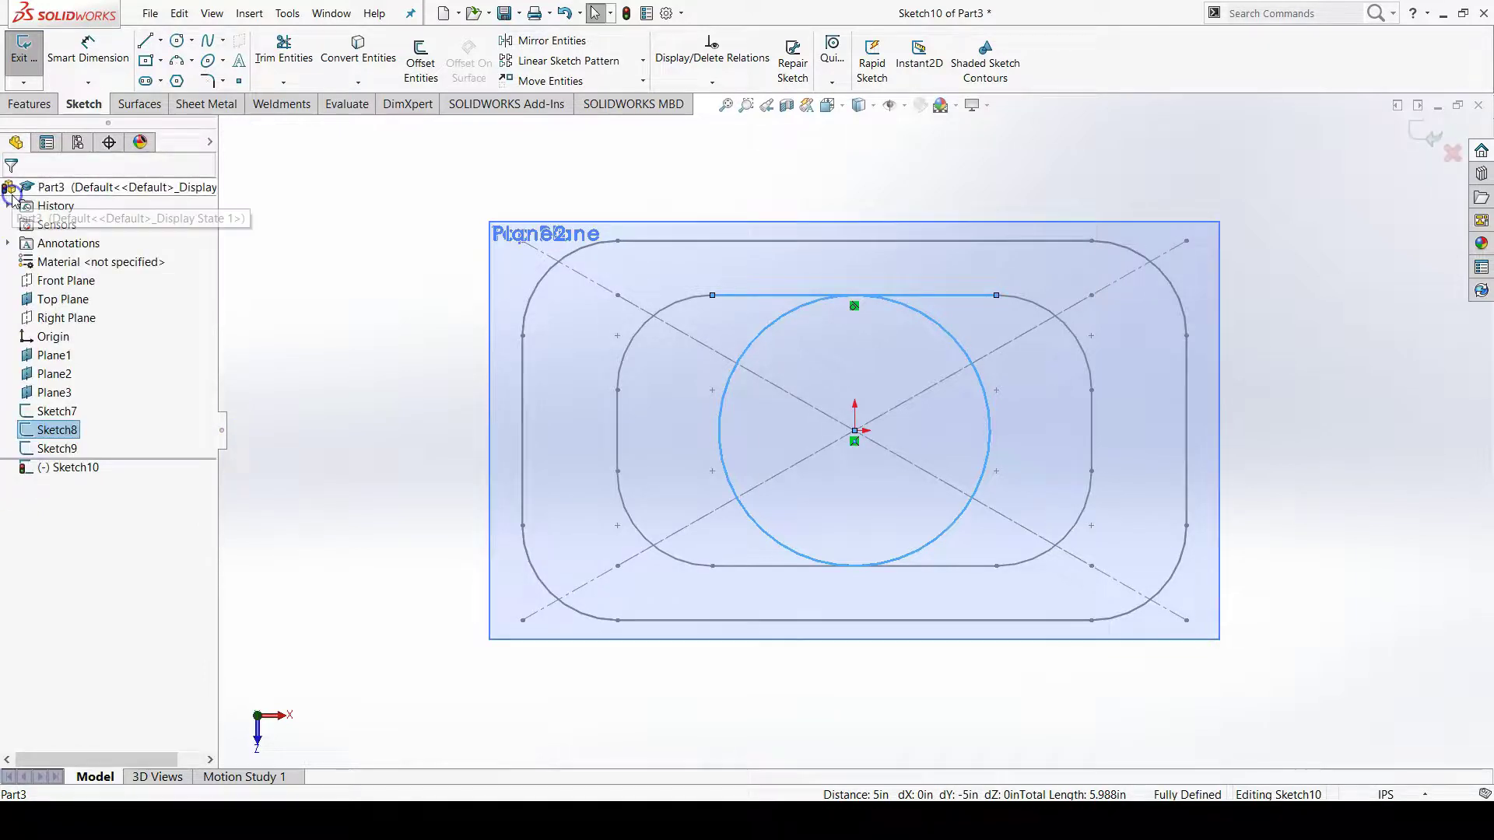
click(24, 67)
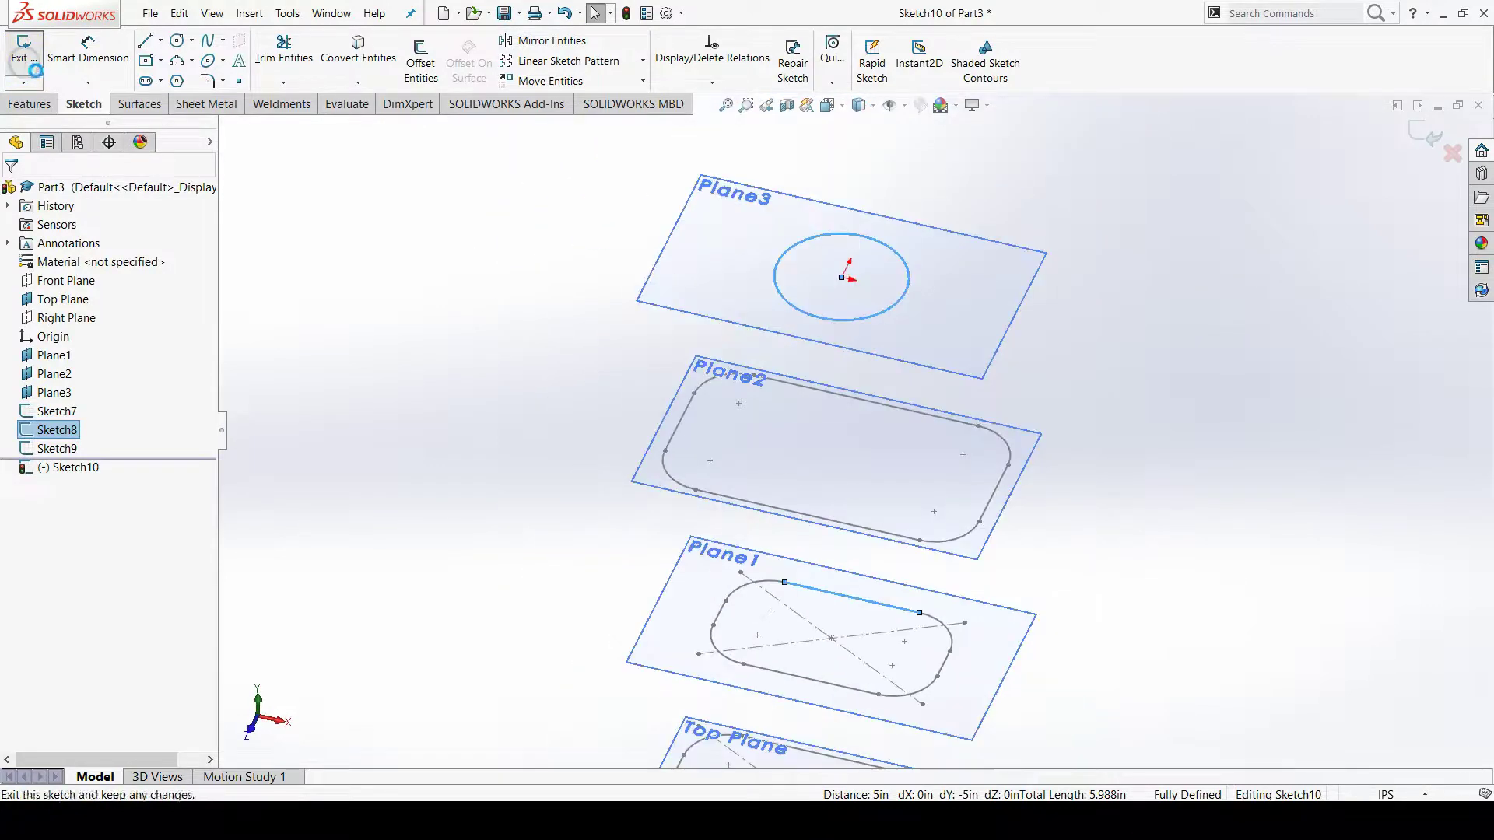